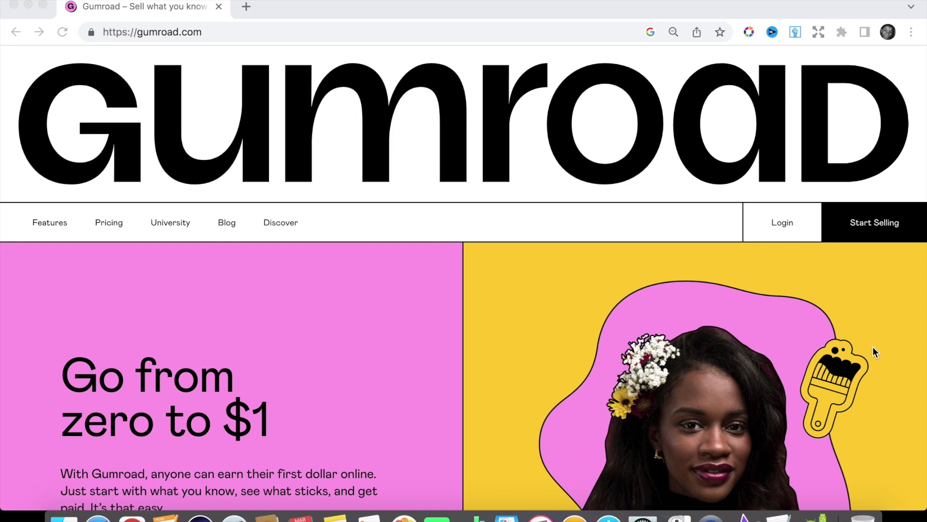
Step: Sign up as a Gumroad seller through Start Selling and create the new account
scroll(874, 347, down, 6)
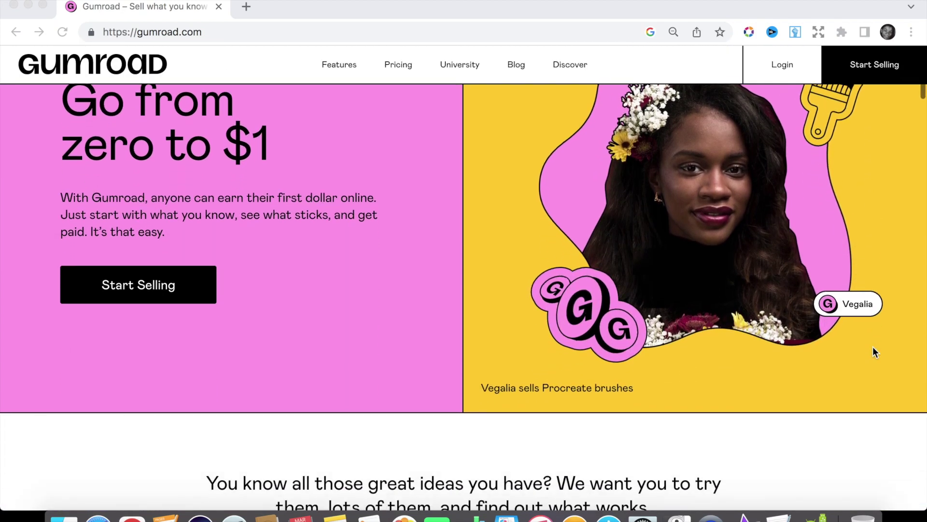
scroll(873, 346, down, 10)
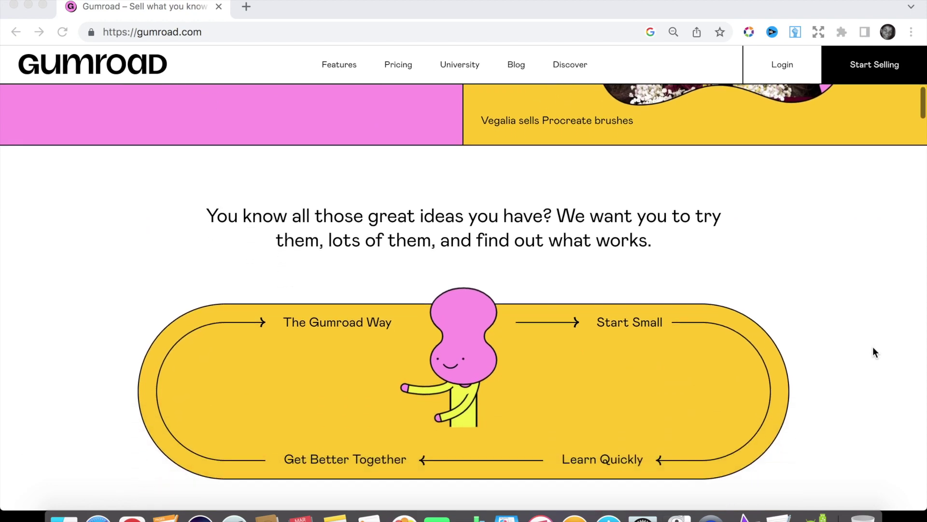
scroll(873, 346, down, 12)
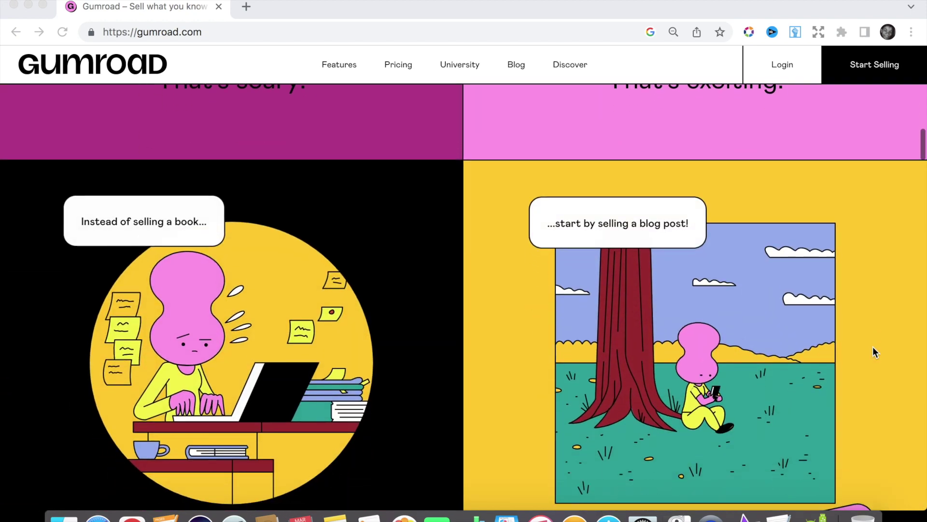
scroll(873, 346, down, 12)
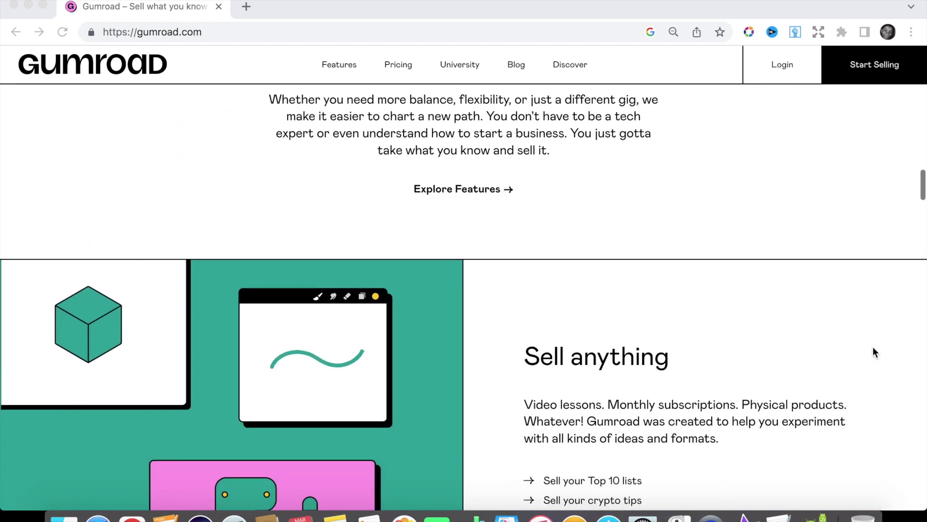
scroll(873, 348, down, 14)
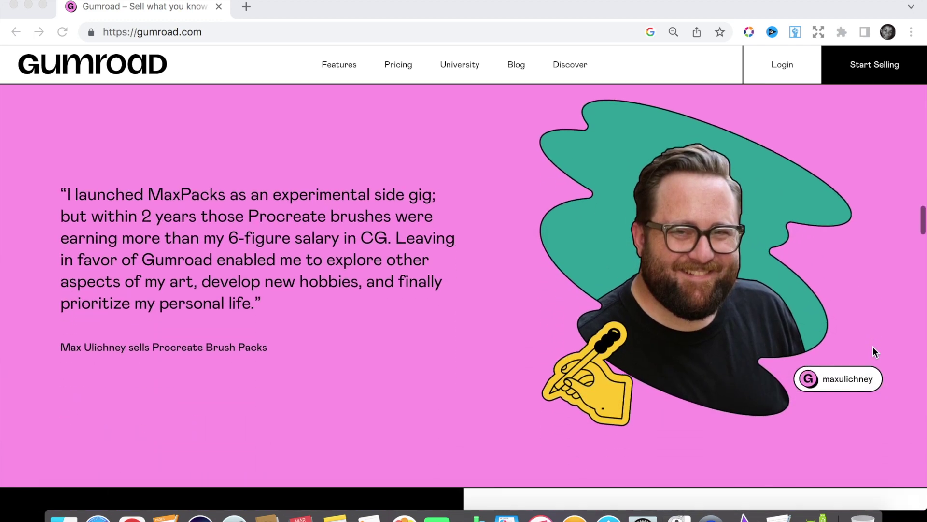
scroll(873, 346, down, 15)
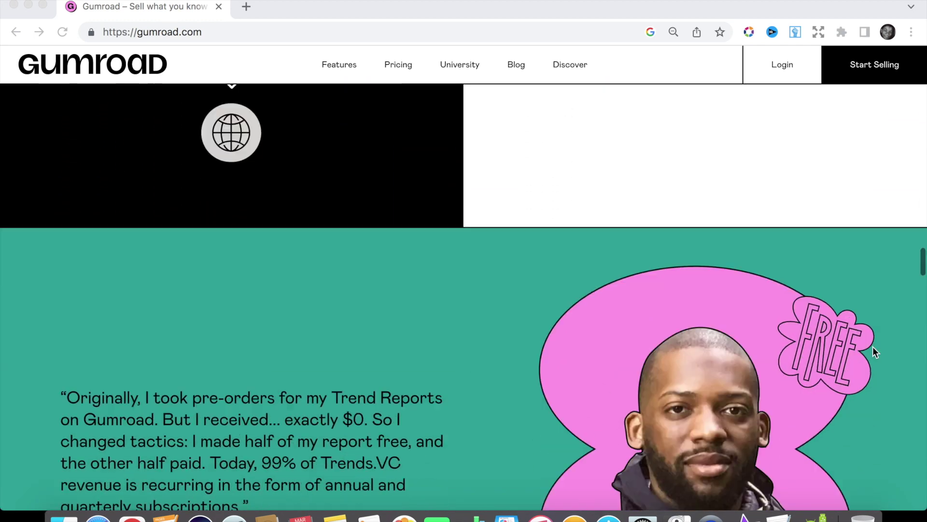
scroll(874, 352, down, 12)
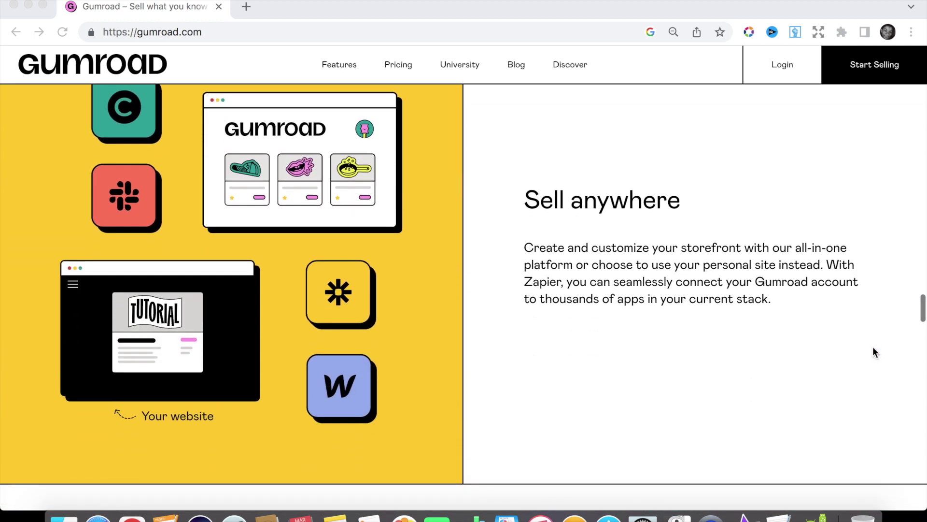
scroll(873, 352, down, 9)
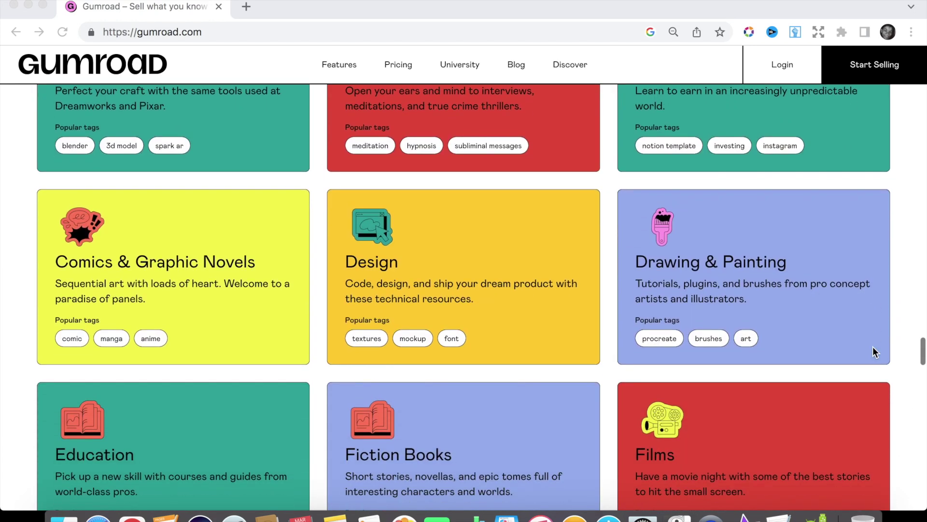
scroll(873, 347, down, 1)
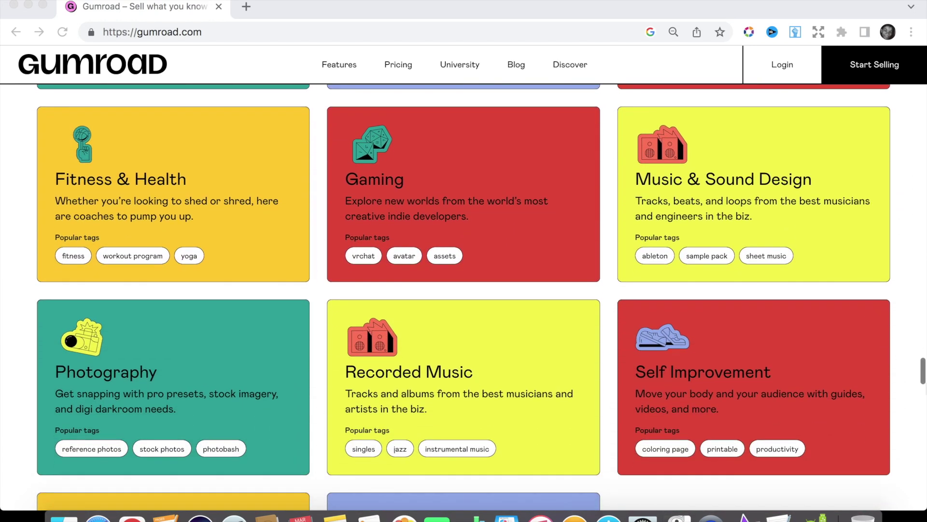
scroll(925, 371, down, 6)
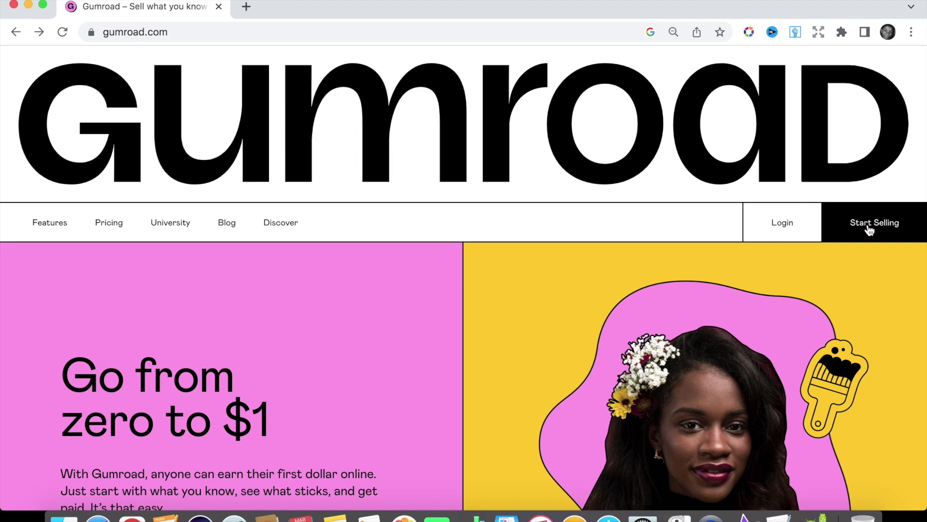
click(868, 223)
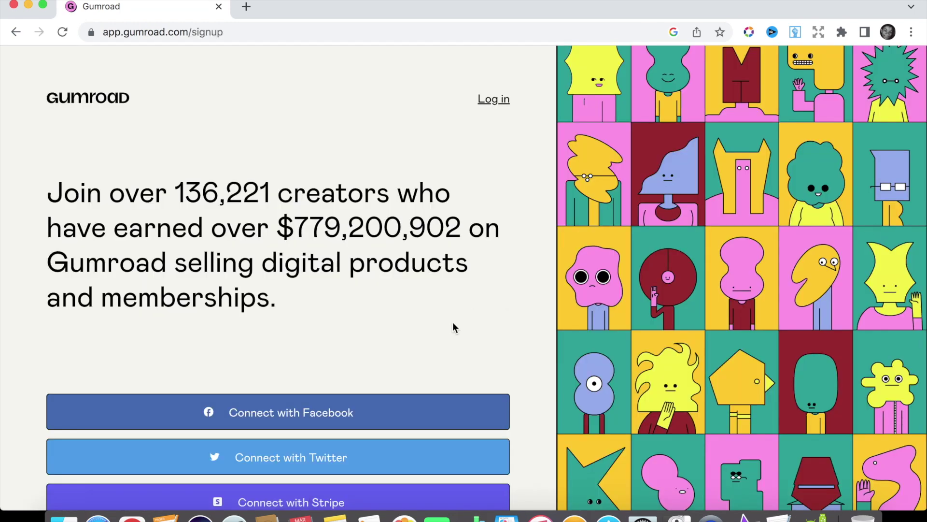
scroll(454, 327, down, 10)
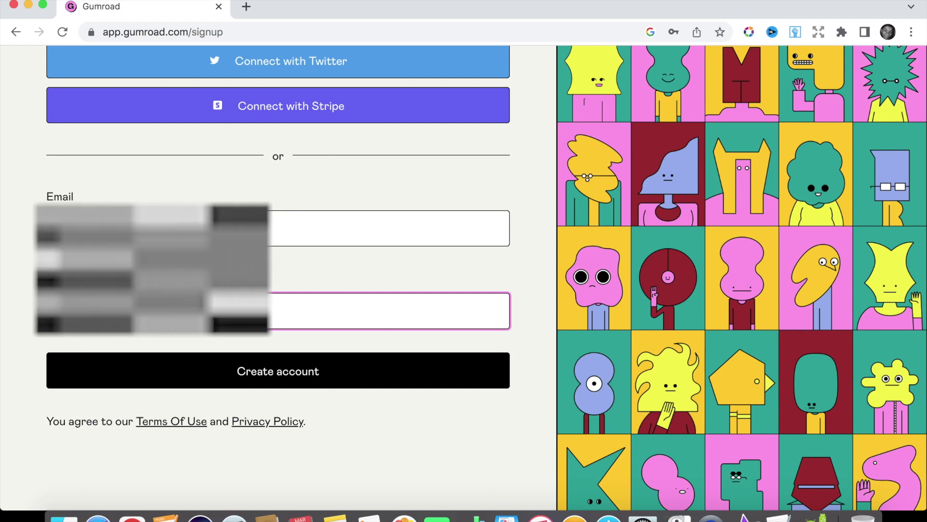
click(401, 371)
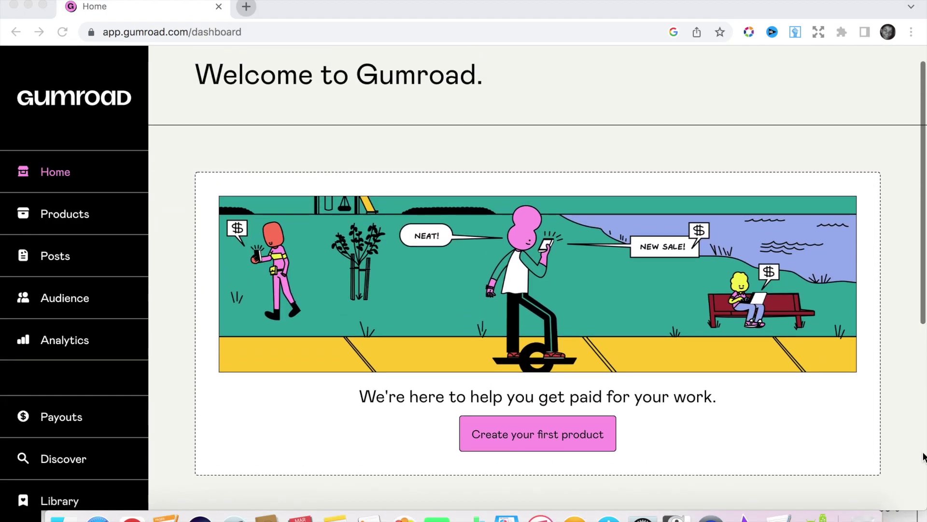
Step: Go to the Posts section from the dashboard sidebar
scroll(924, 456, up, 1)
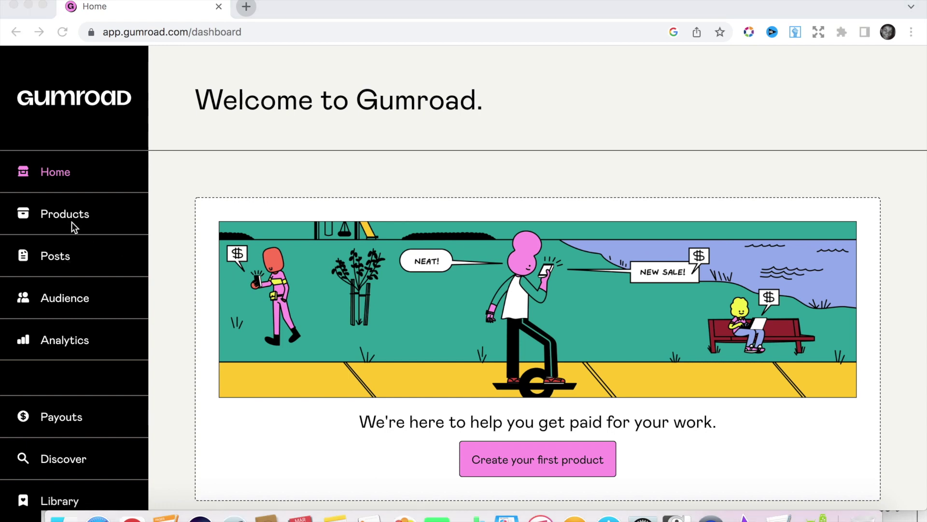
click(65, 257)
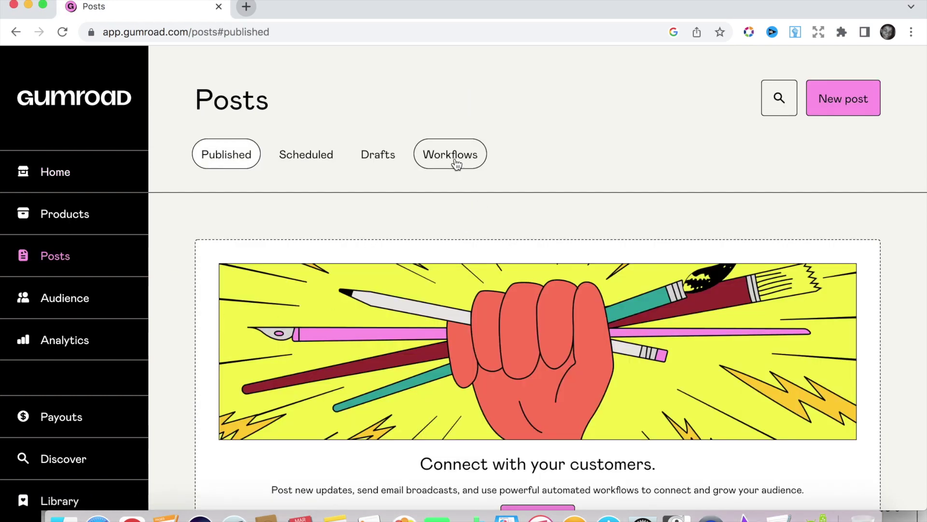
Step: Create a new workflow named 'Welcome' for everyone and add a blank email to it
click(456, 157)
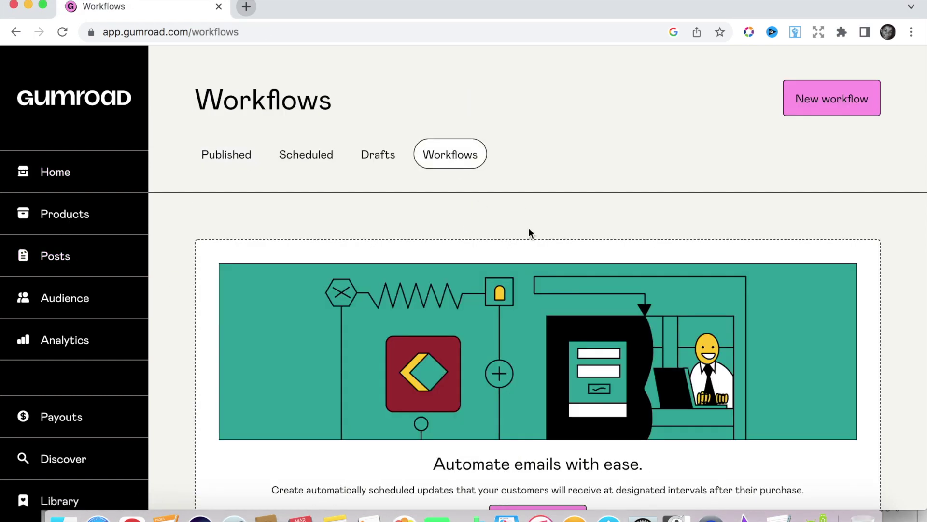
scroll(530, 232, down, 3)
click(539, 405)
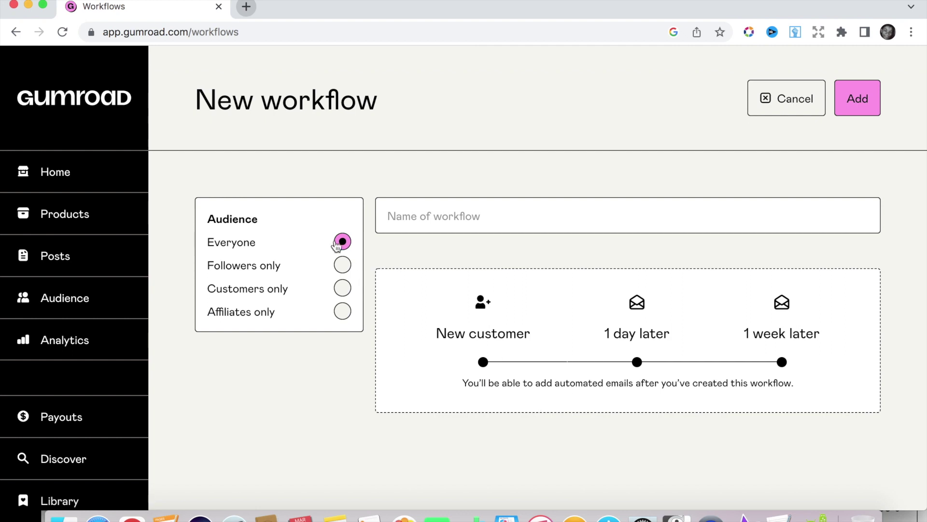
click(491, 217)
text(Welcome)
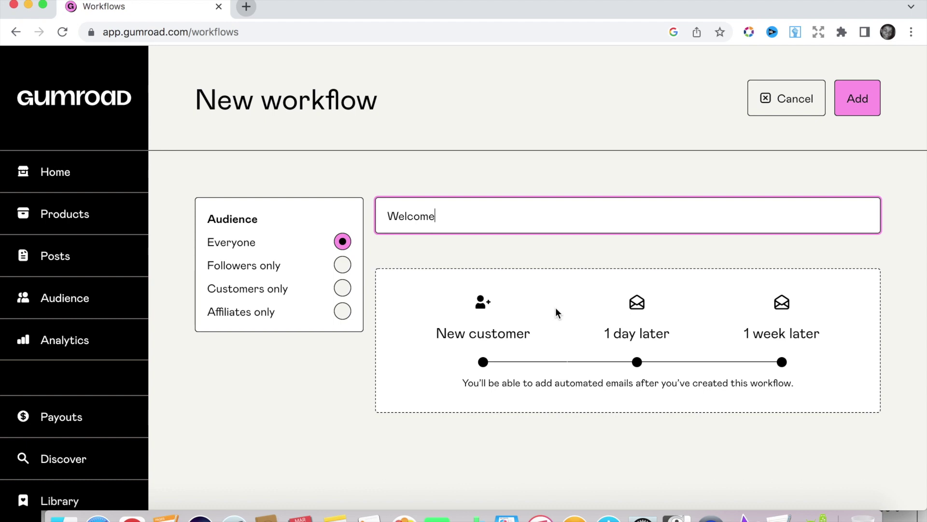
click(858, 102)
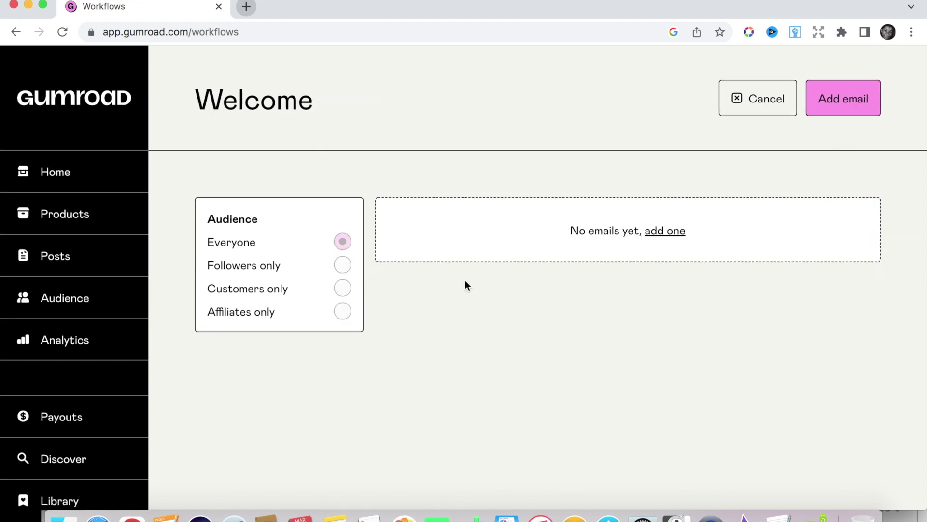
click(857, 103)
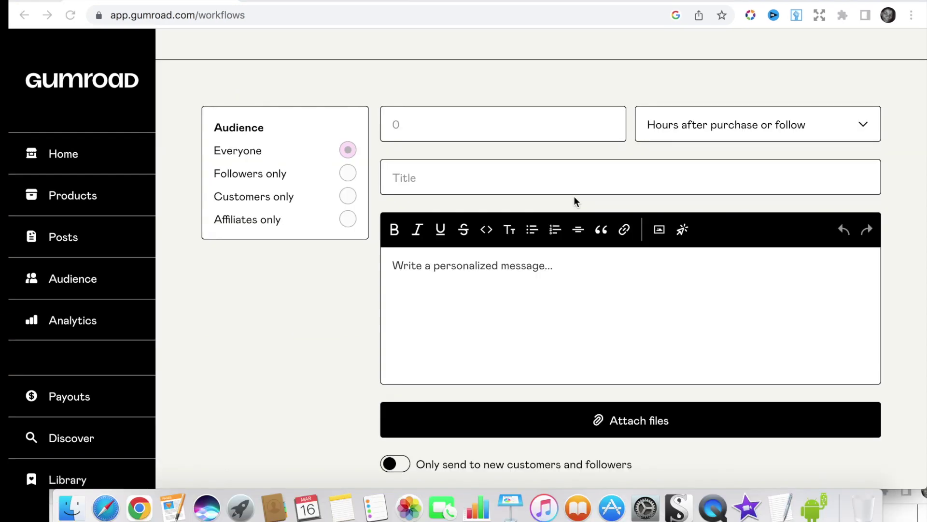
Step: Title the email 'Welcome To Petite Pammy's Bounding Community!' and paste in the newsletter text unformatted
click(555, 175)
text(Welcome To Petite Pammy's Bounding Community!)
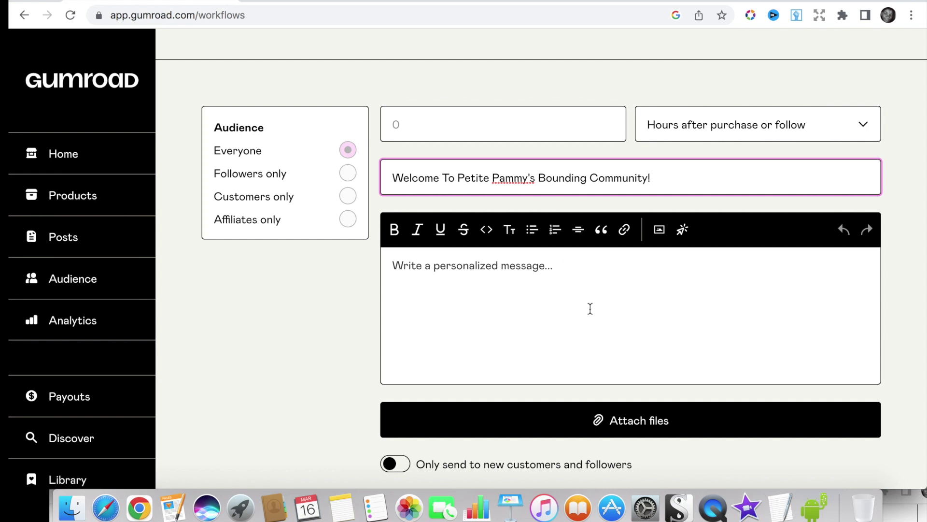
click(590, 309)
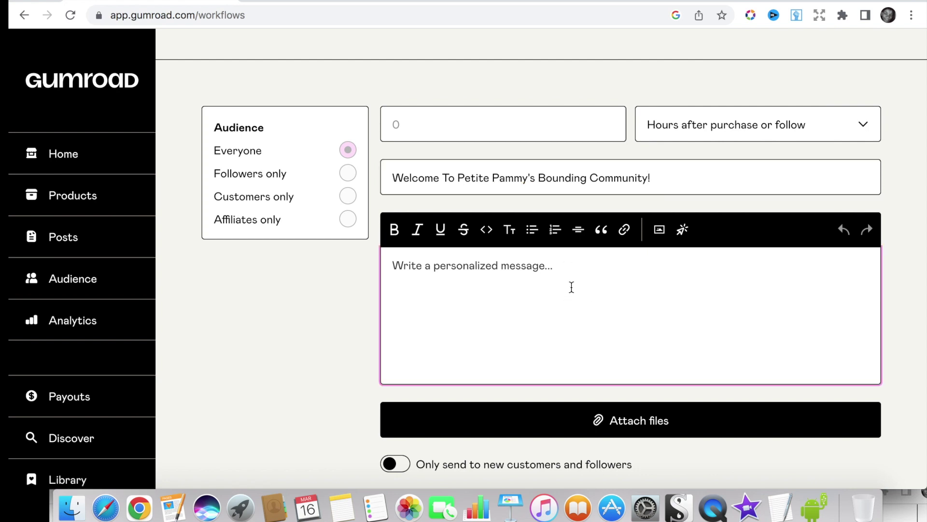
scroll(436, 239, down, 1)
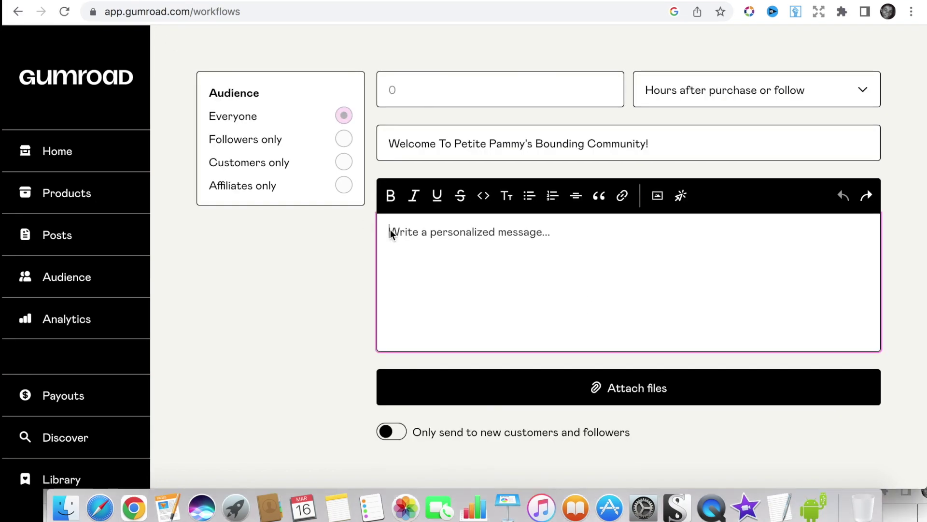
right_click(391, 230)
click(430, 325)
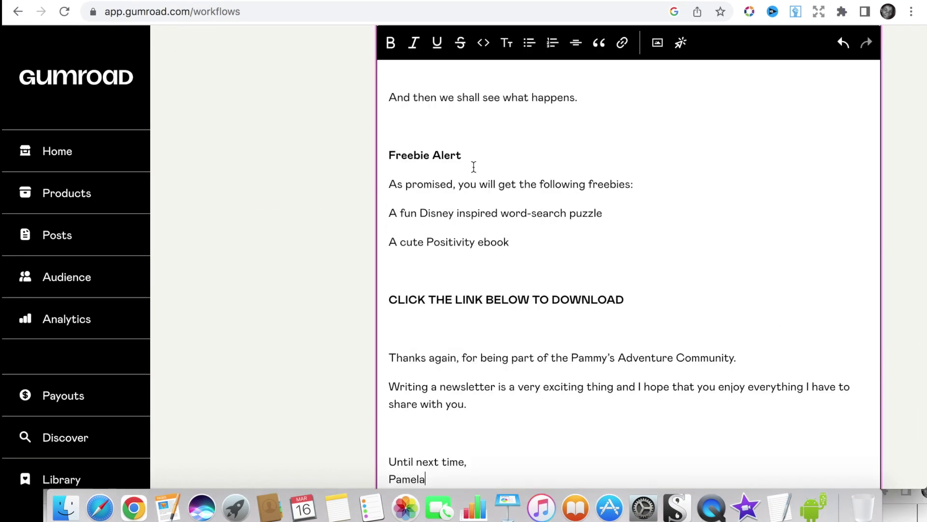
Step: Delete the stray empty lines after 'Tiana!', 'places.', 'own).' and 'community.'
scroll(474, 167, up, 10)
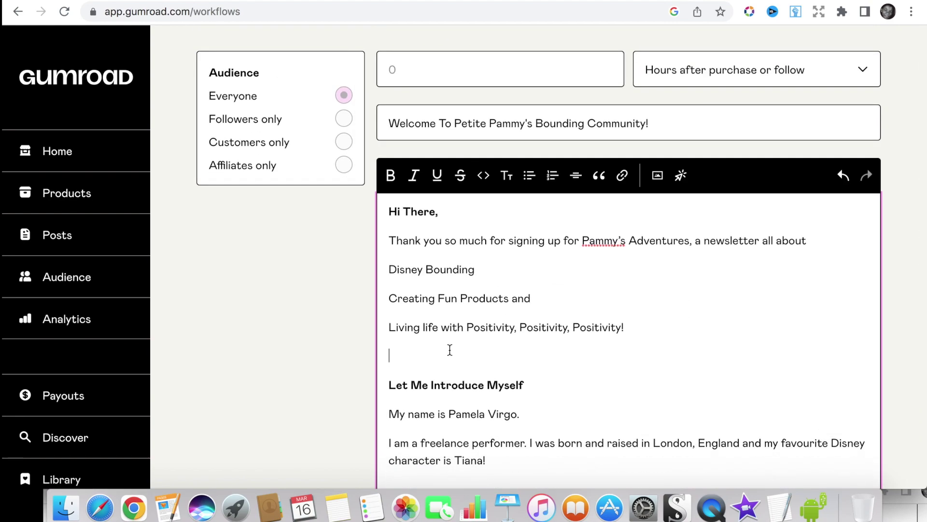
scroll(450, 352, down, 2)
scroll(394, 266, down, 3)
click(403, 271)
key(BackSpace)
scroll(411, 241, down, 5)
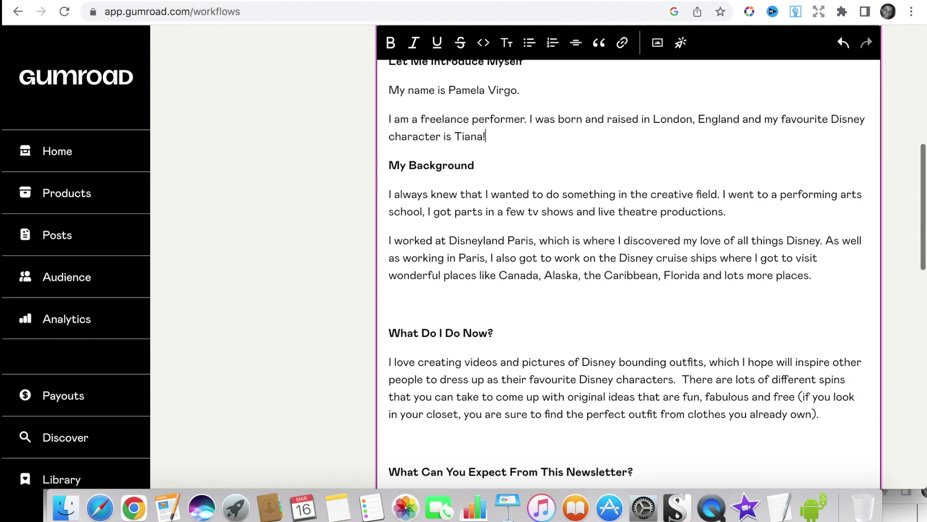
click(422, 222)
key(BackSpace)
key(BackSpace)
scroll(422, 329, down, 5)
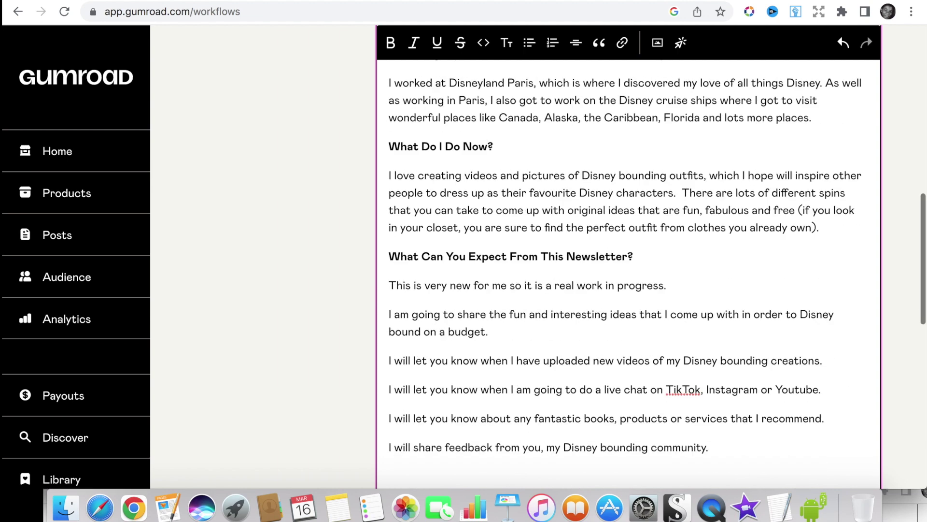
click(412, 306)
key(BackSpace)
key(BackSpace)
scroll(413, 329, down, 4)
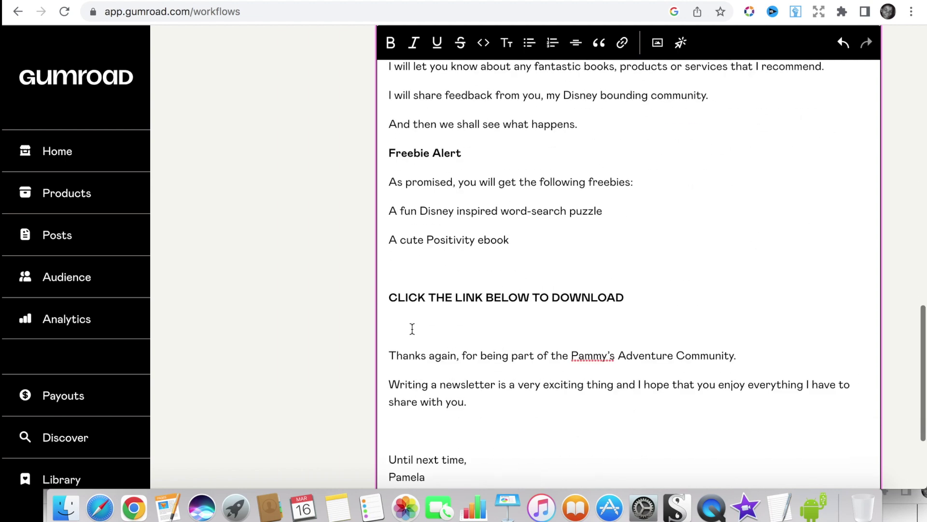
click(407, 269)
scroll(397, 300, down, 3)
click(410, 310)
key(BackSpace)
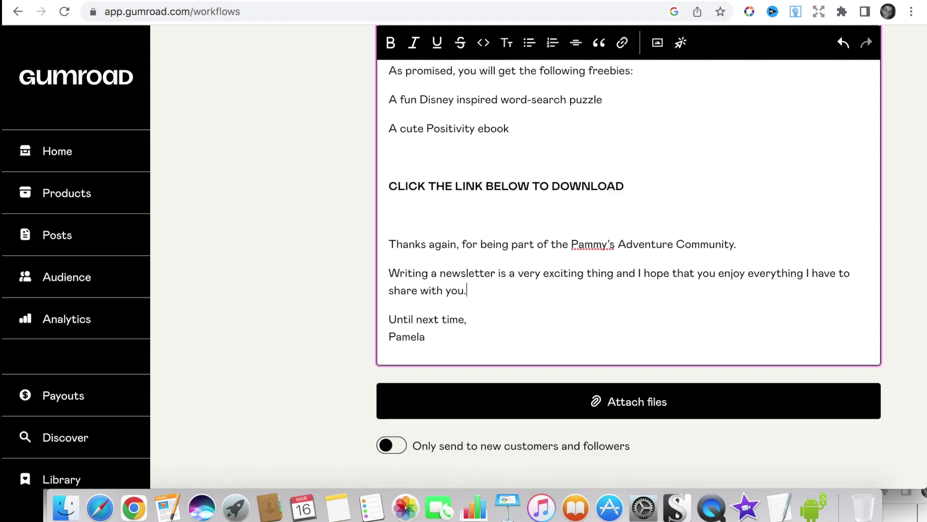
Step: Insert a divider line below the opening lines
scroll(698, 145, up, 15)
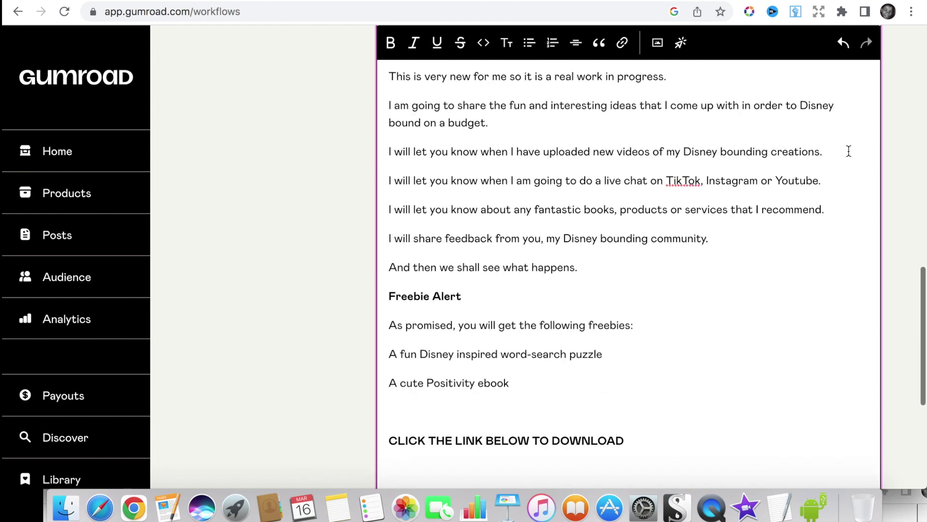
scroll(849, 151, up, 2)
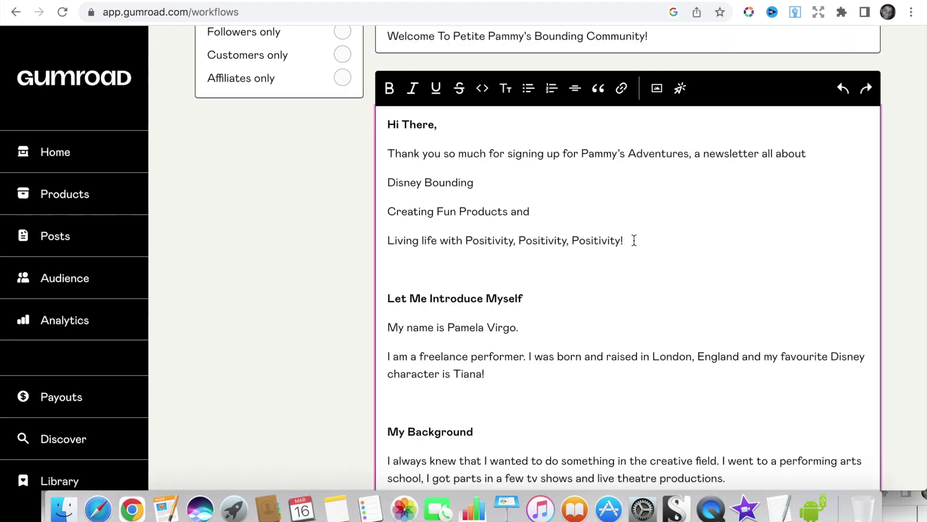
click(575, 89)
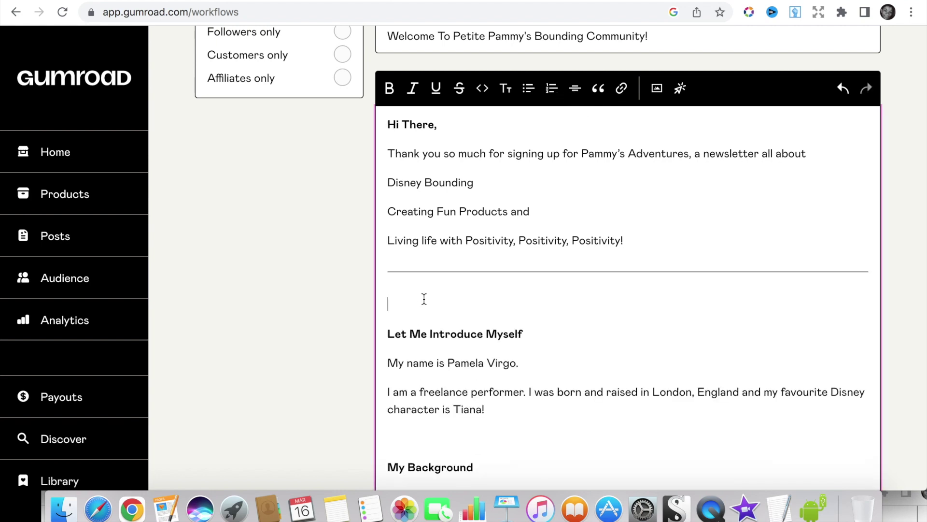
Step: Remove the blank line under the divider and make 'Let Me Introduce Myself' a large heading
key(Delete)
drag(382, 306, 531, 306)
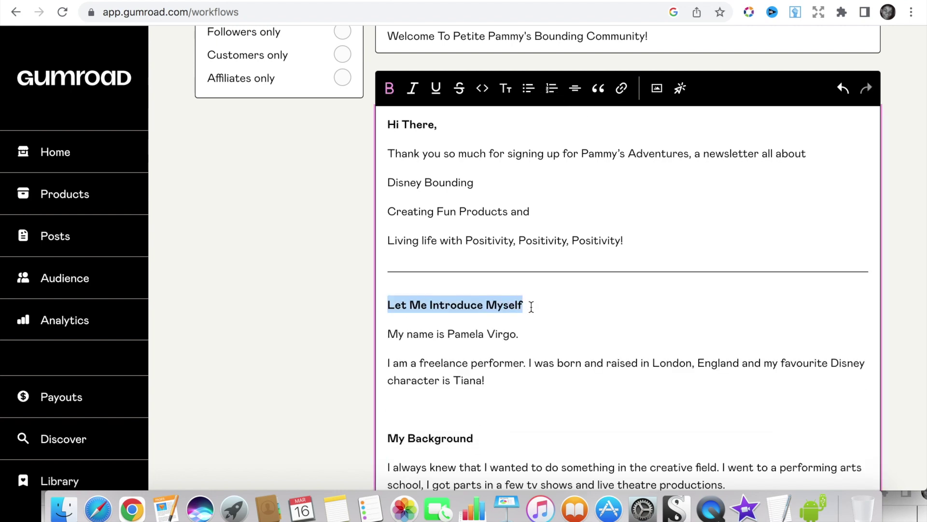
click(518, 95)
click(548, 126)
Step: Delete the blank lines after the Tiana paragraph and around 'What Do I Do Now?'
scroll(501, 278, down, 4)
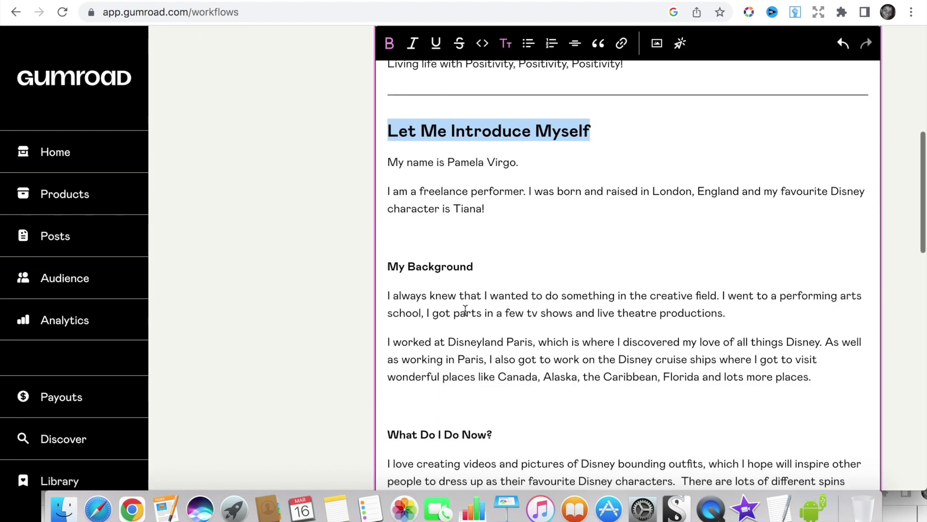
click(486, 208)
key(Delete)
scroll(445, 248, down, 3)
click(448, 233)
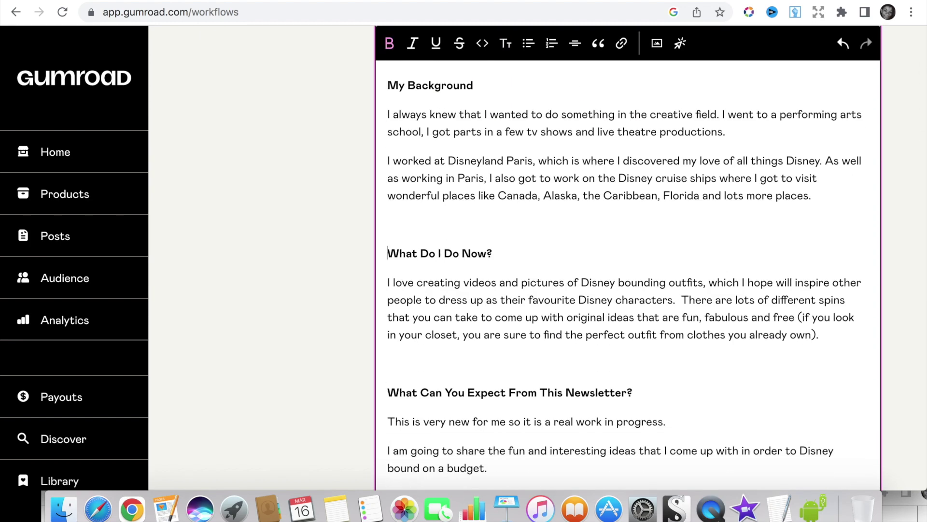
key(BackSpace)
click(455, 324)
key(BackSpace)
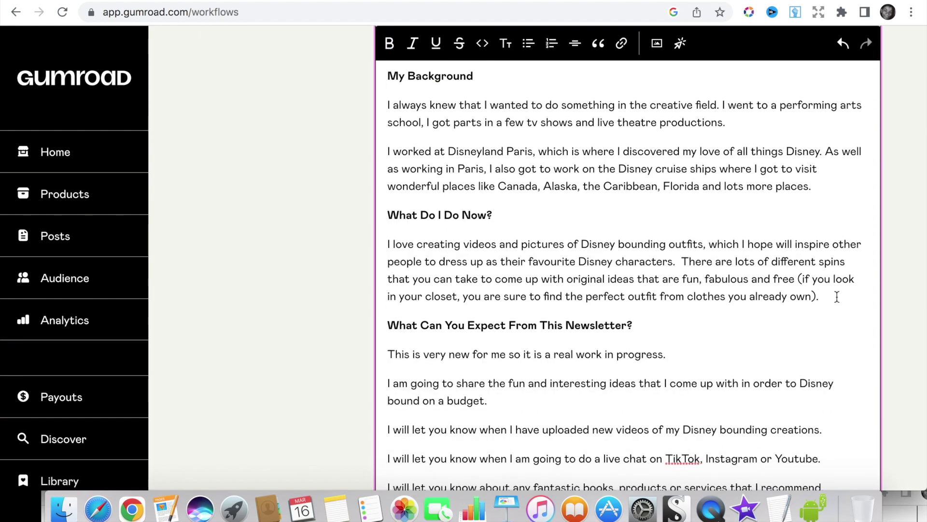
Step: Add a divider above 'What Can You Expect From This Newsletter?' and make it a large heading
click(574, 44)
drag(631, 361, 386, 361)
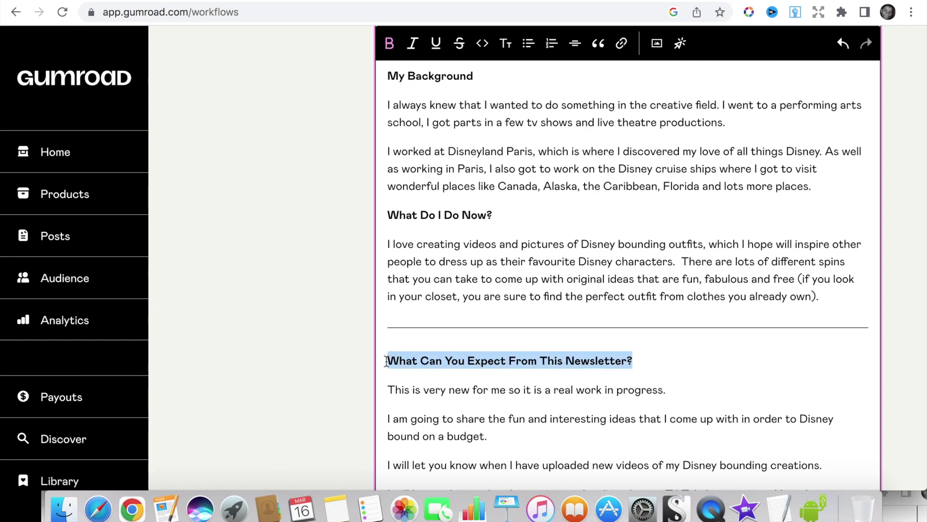
click(507, 44)
click(557, 82)
Step: Add a divider above 'Freebie Alert' and make it a large heading
scroll(476, 345, down, 7)
click(708, 230)
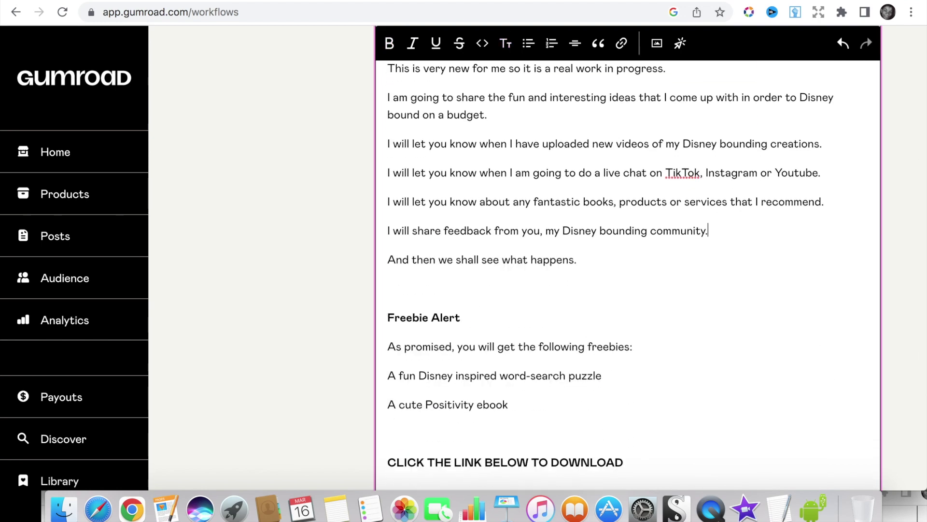
click(572, 49)
drag(461, 324, 379, 327)
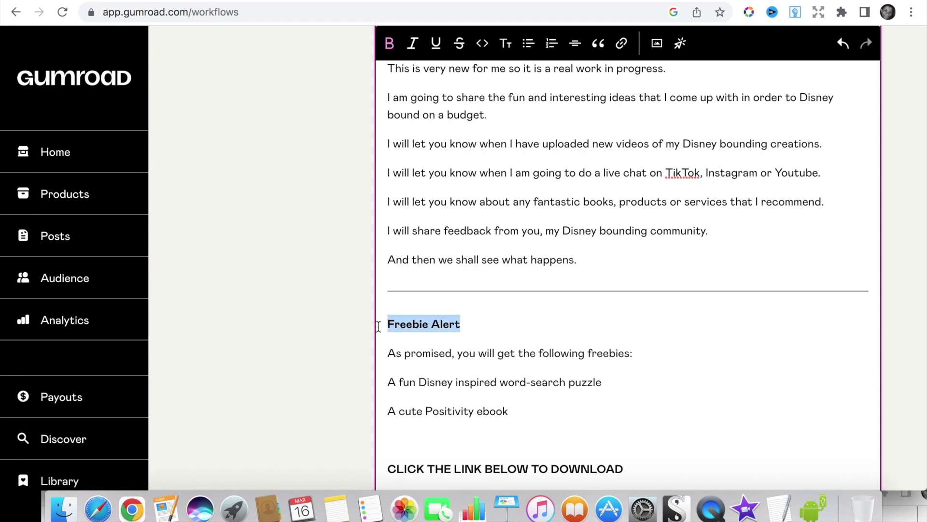
click(506, 42)
click(544, 83)
Step: Add a divider after 'CLICK THE LINK BELOW TO DOWNLOAD' and delete the blank line below the ebook item
scroll(482, 276, down, 4)
click(507, 321)
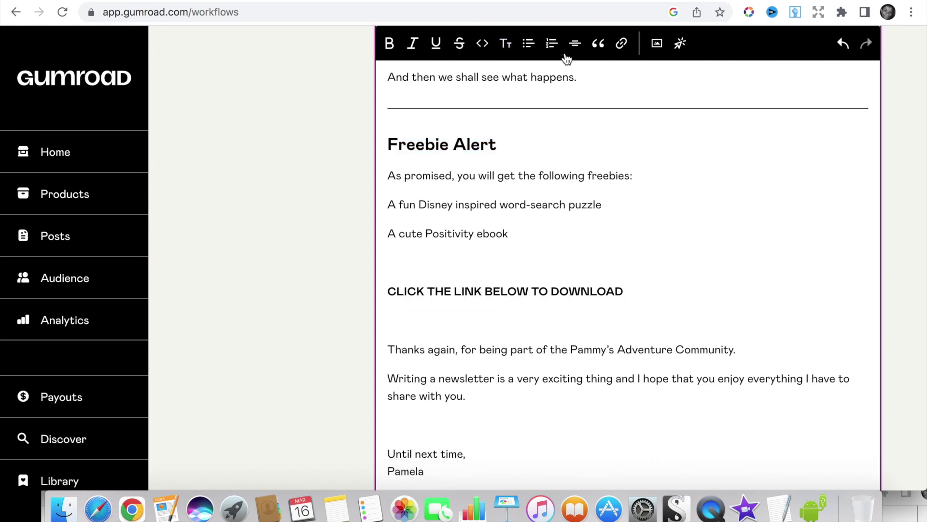
click(574, 47)
click(580, 258)
key(BackSpace)
scroll(595, 278, down, 3)
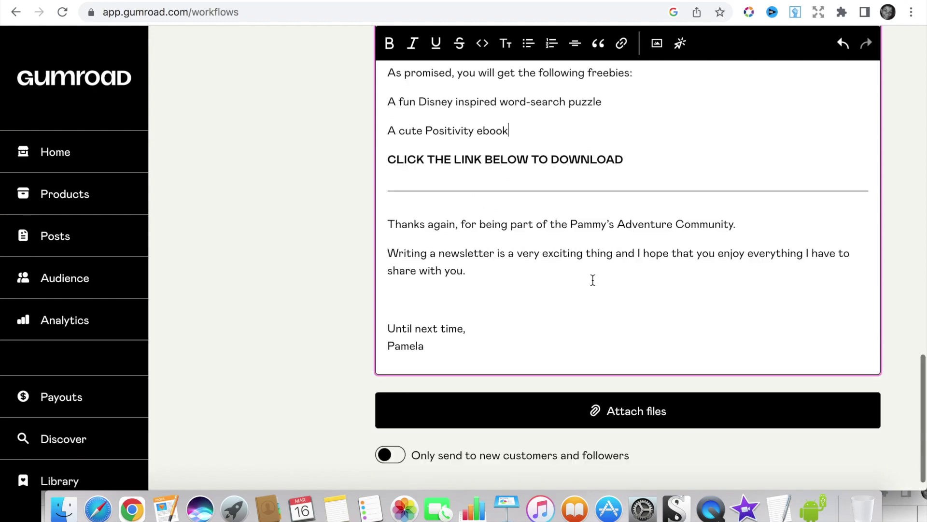
scroll(612, 278, up, 15)
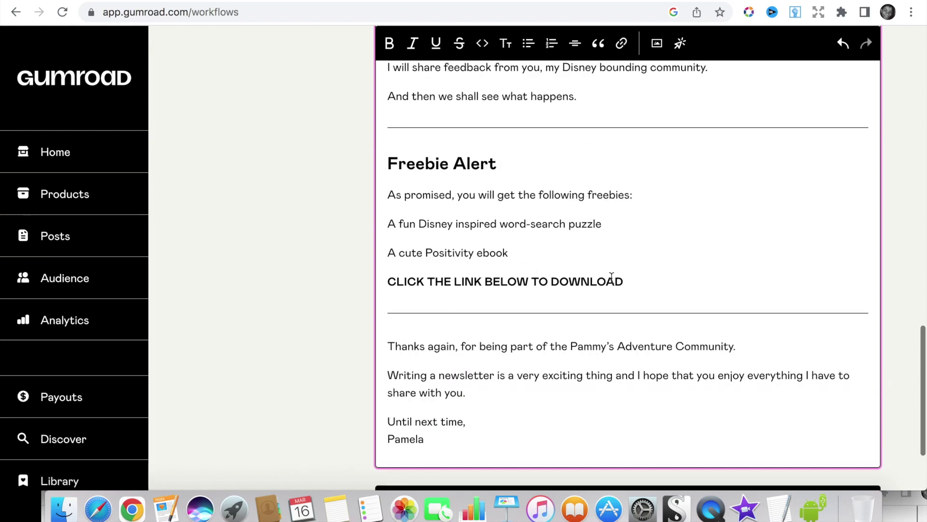
scroll(611, 278, up, 4)
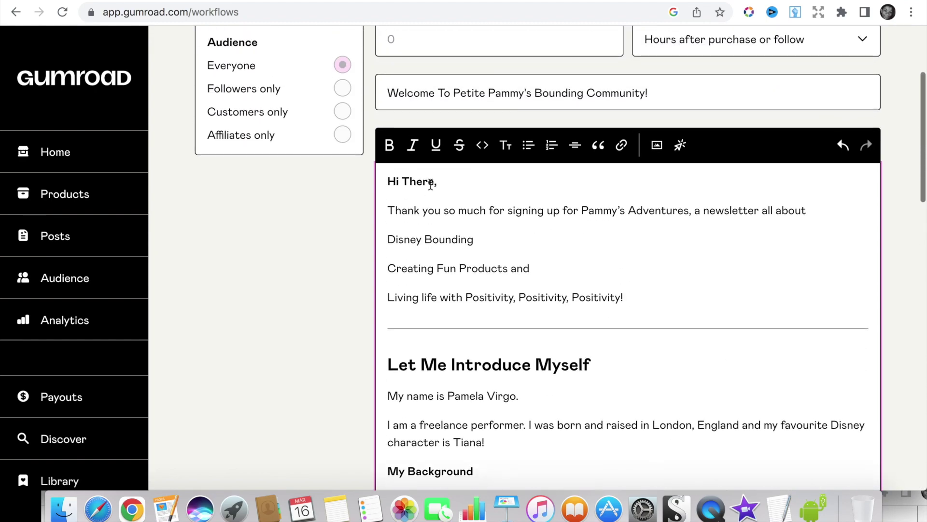
scroll(899, 413, down, 20)
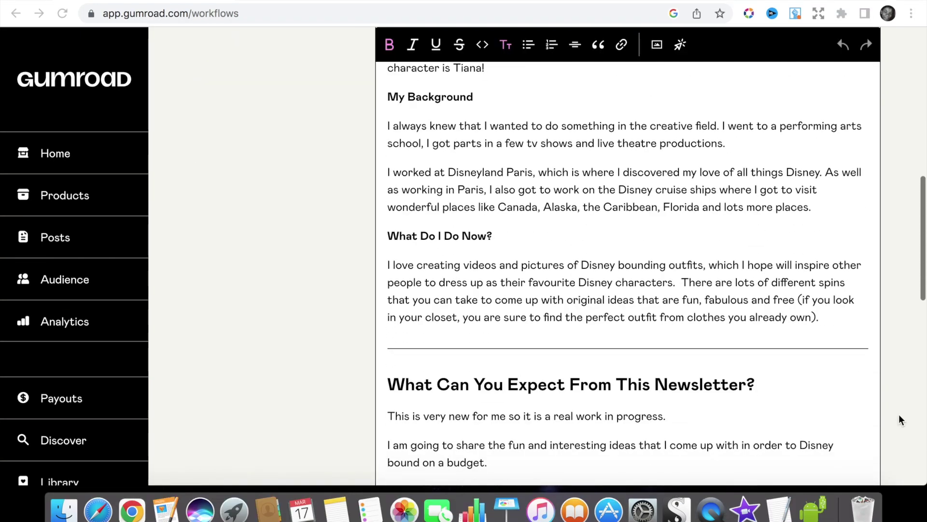
scroll(899, 413, down, 2)
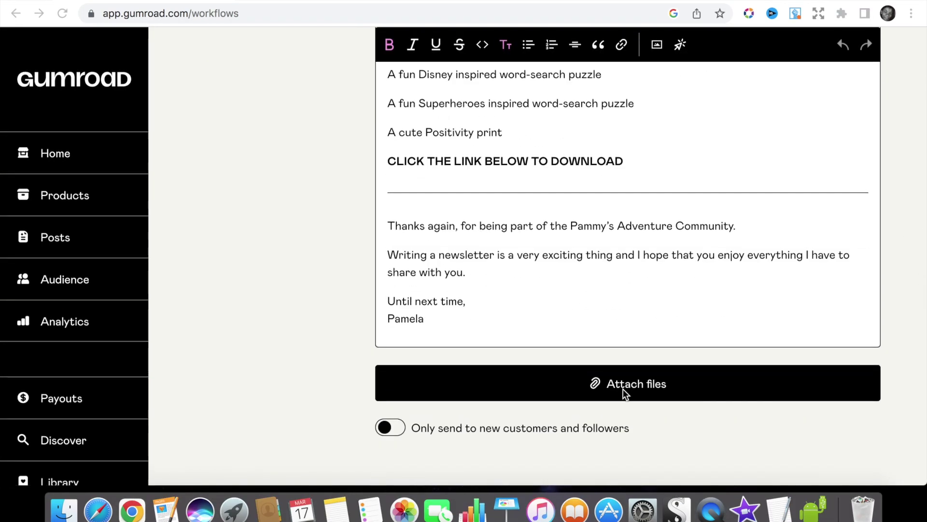
Step: Attach BE BOLD.pdf and the two word-search PDFs from Downloads to the email
click(623, 386)
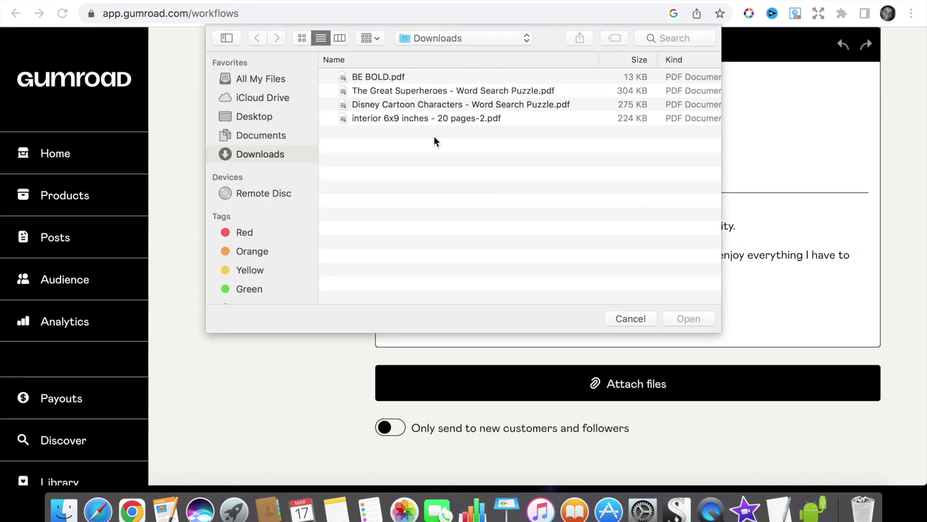
click(401, 78)
key(shift+Down)
key(shift+Down)
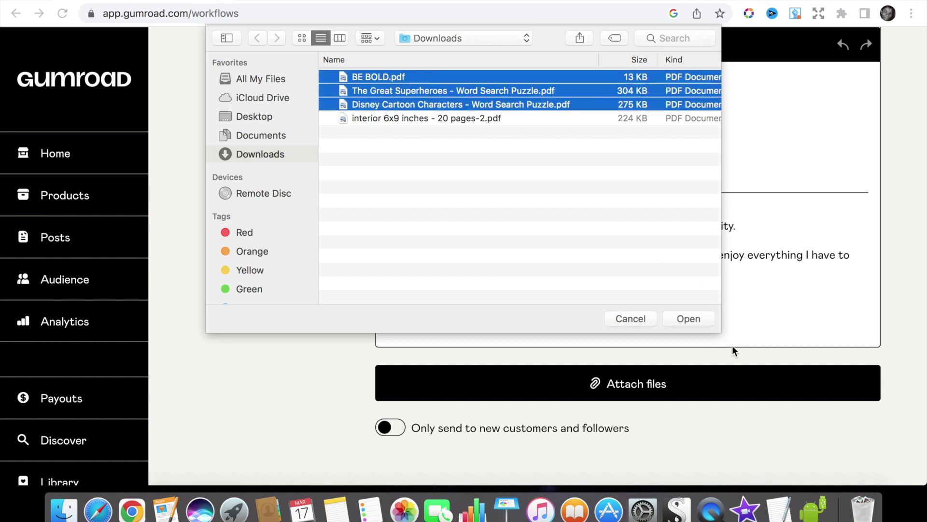
click(689, 318)
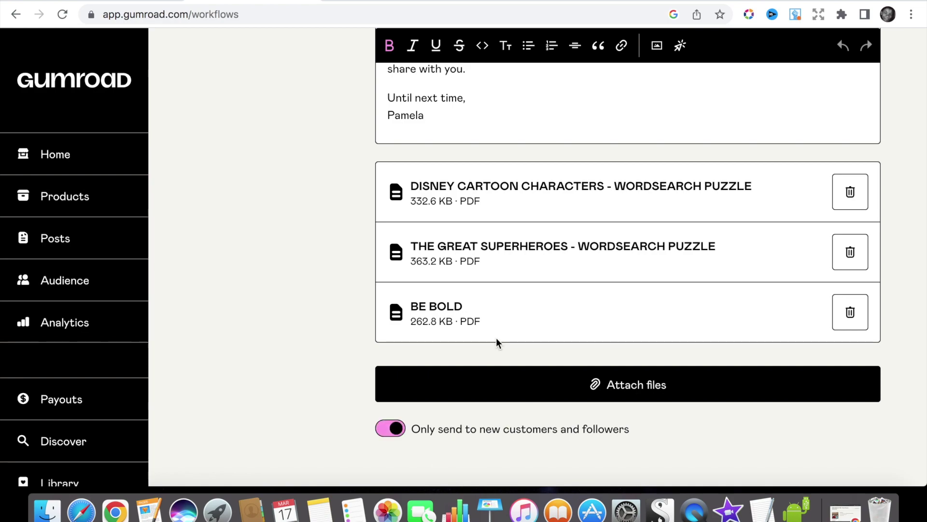
scroll(497, 342, up, 20)
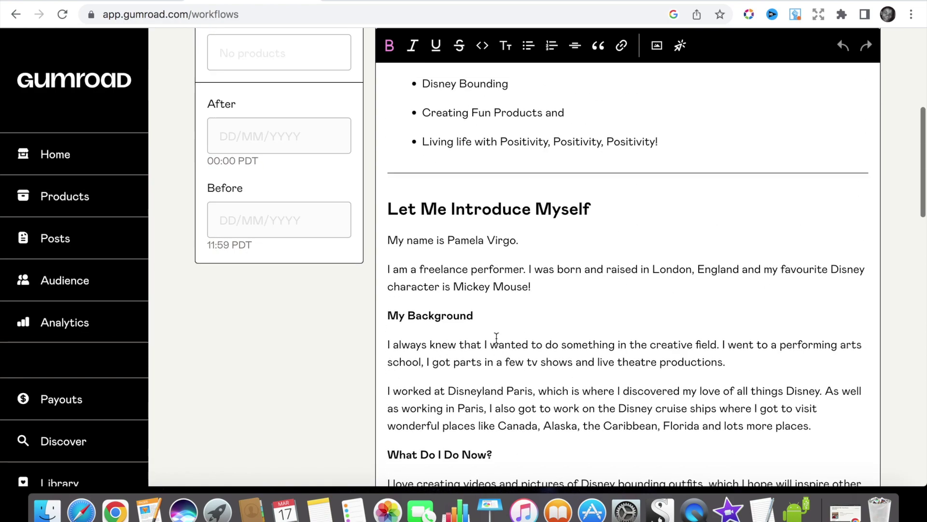
scroll(497, 336, up, 10)
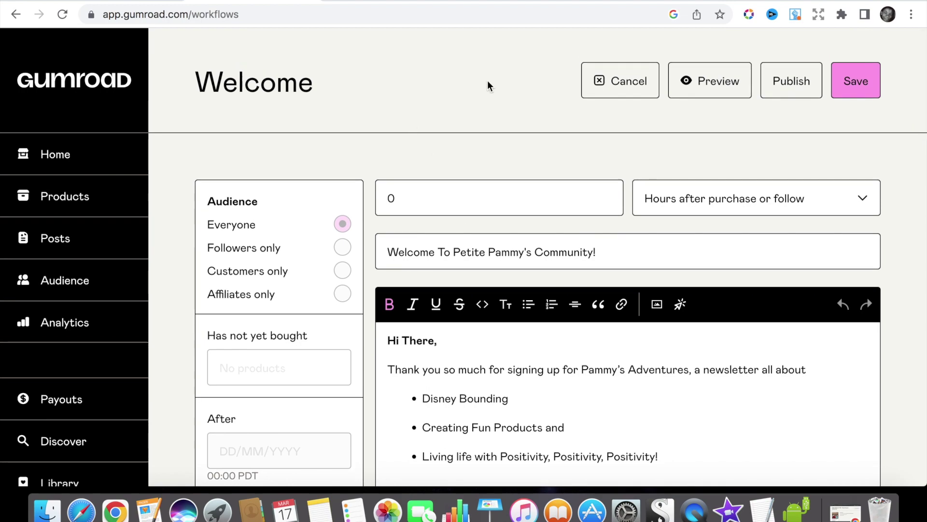
Step: Save and publish the welcome email, then send a preview to the inbox
click(834, 98)
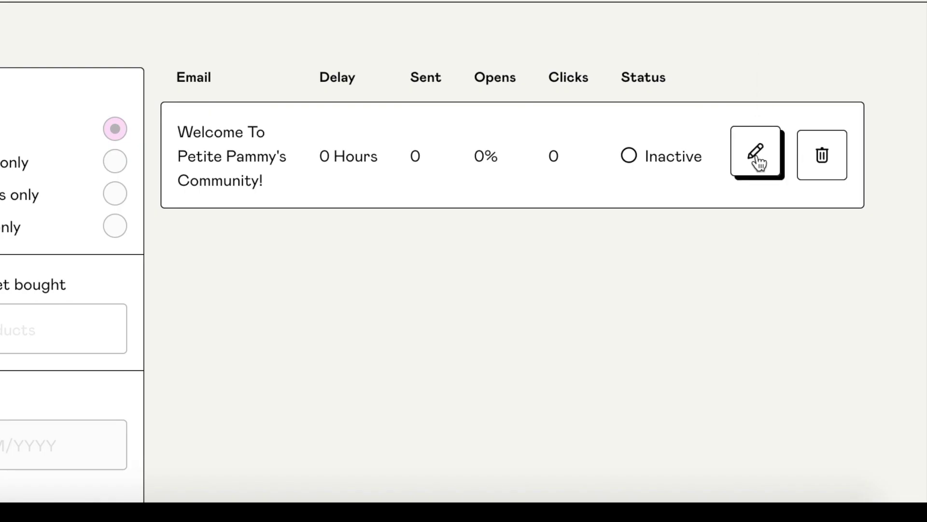
click(803, 243)
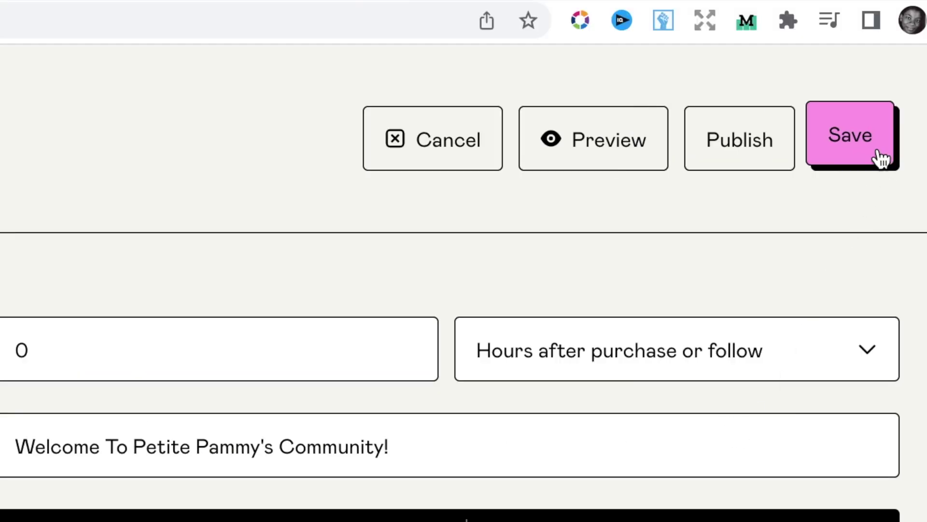
click(749, 163)
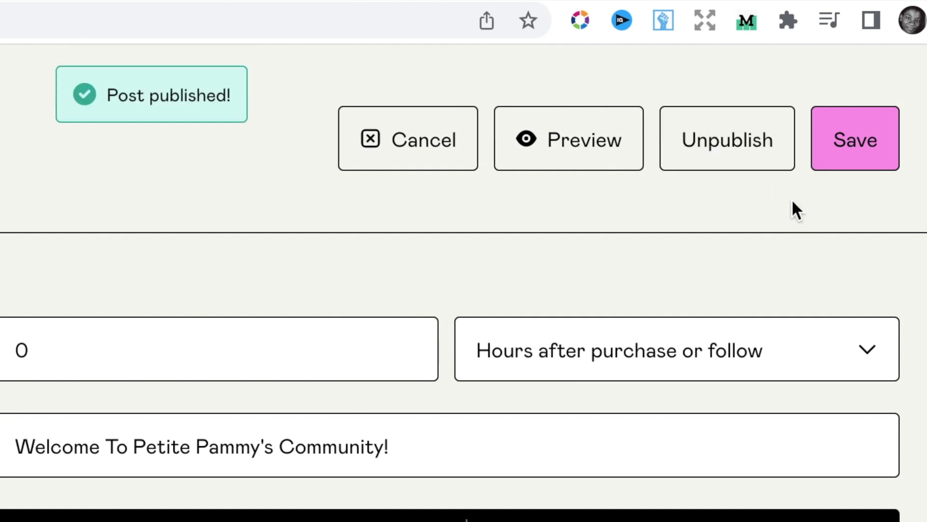
click(539, 144)
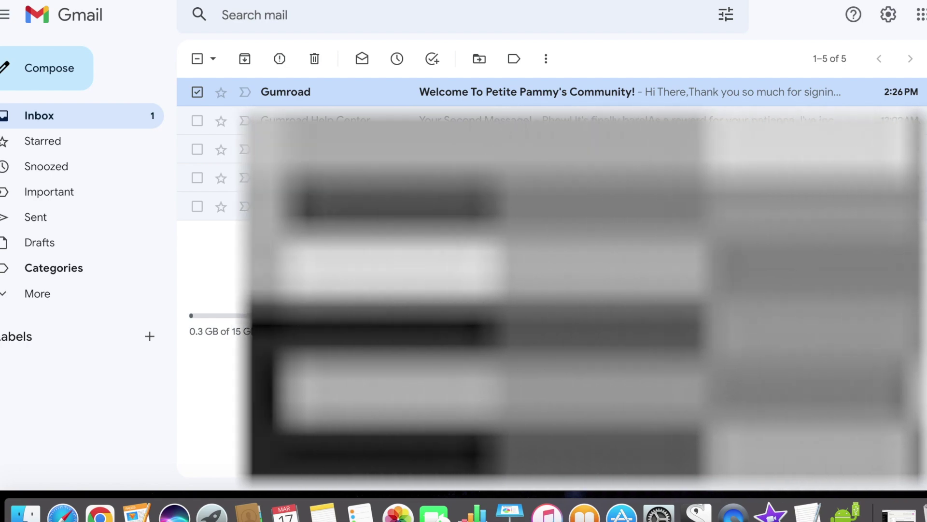
Step: Open the Gumroad preview email in Gmail, follow View content, and download The Great Superheroes word search PDF
click(434, 92)
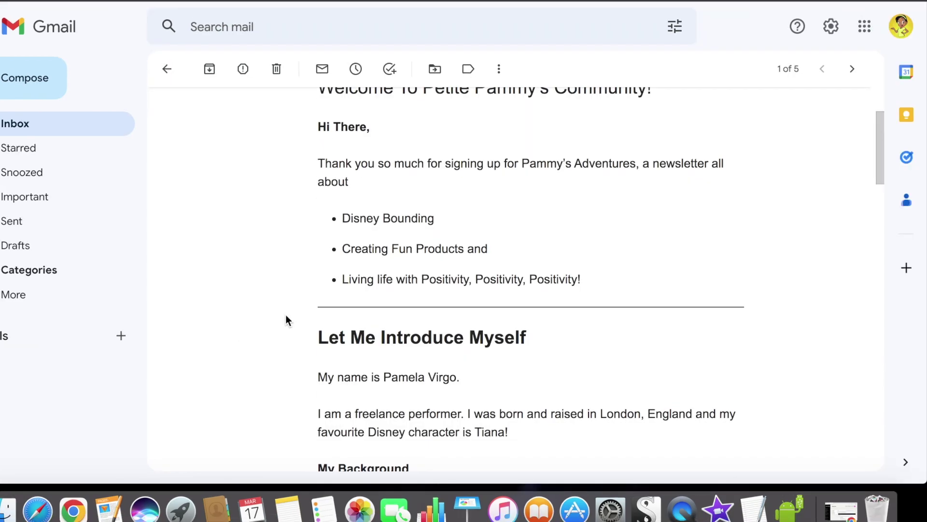
scroll(285, 314, down, 10)
scroll(285, 315, down, 11)
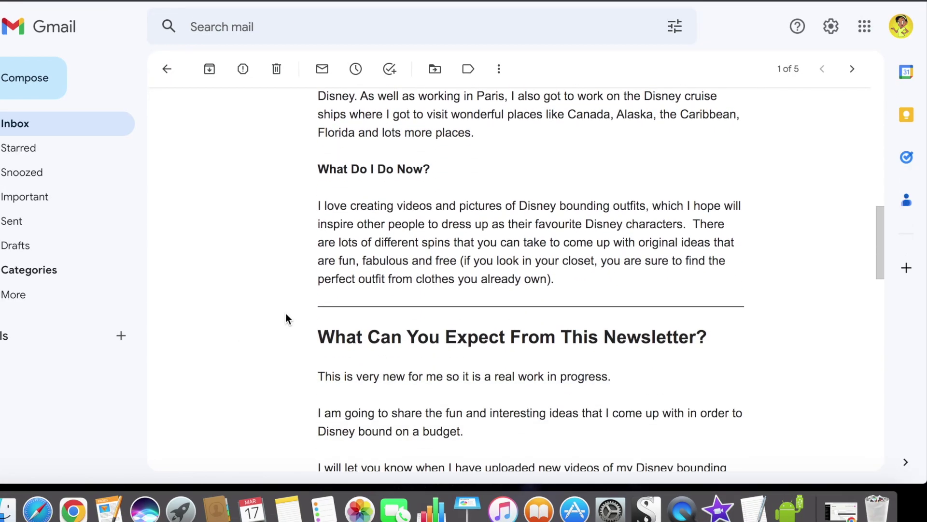
scroll(285, 319, down, 10)
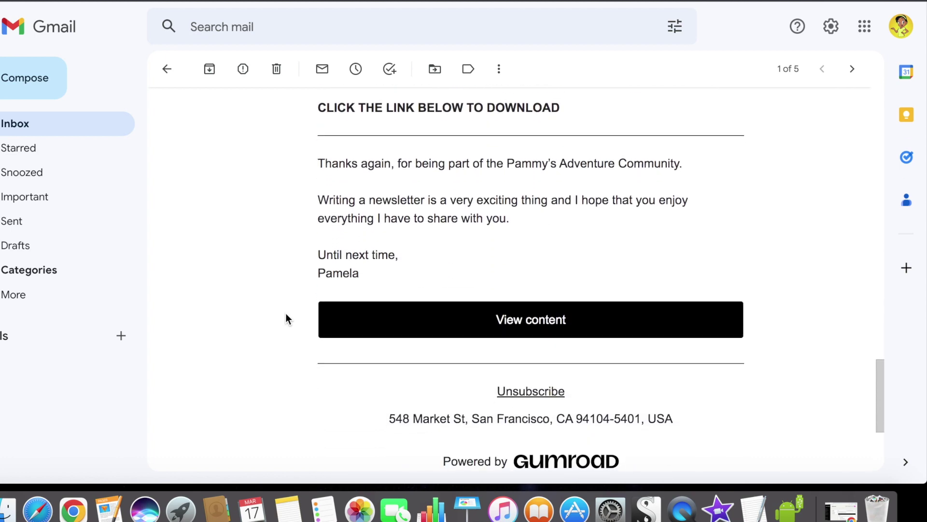
click(415, 334)
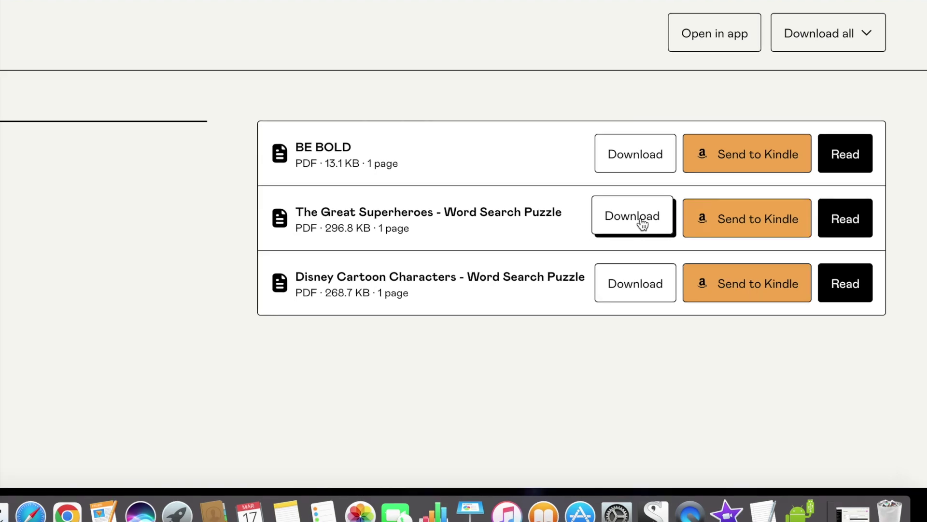
click(642, 224)
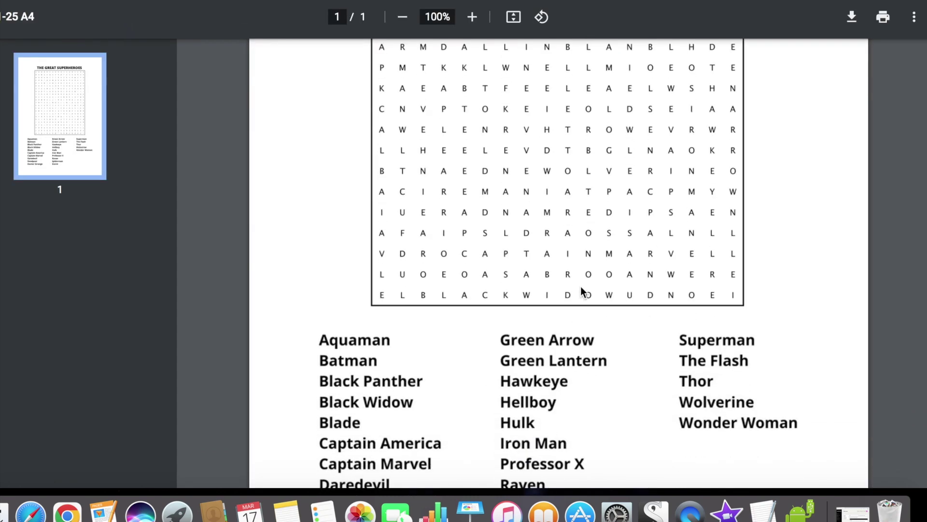
scroll(580, 286, down, 3)
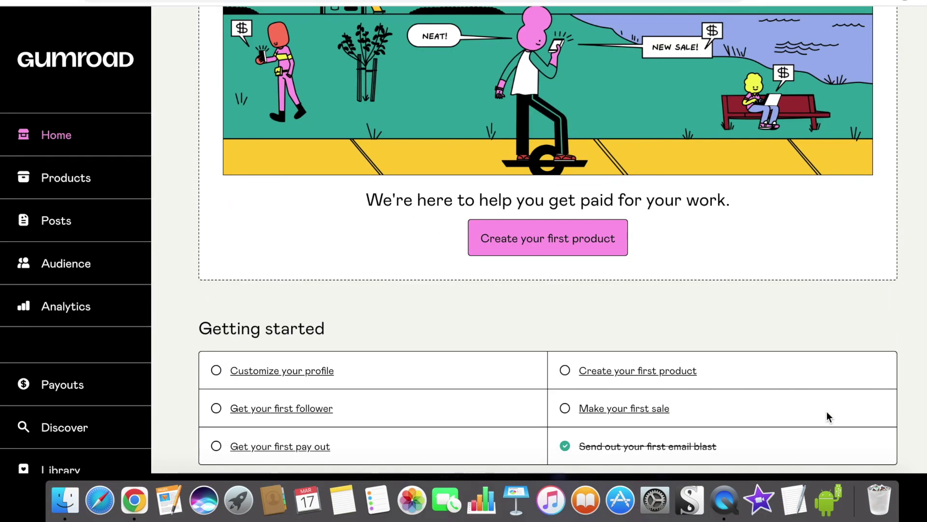
scroll(827, 414, down, 2)
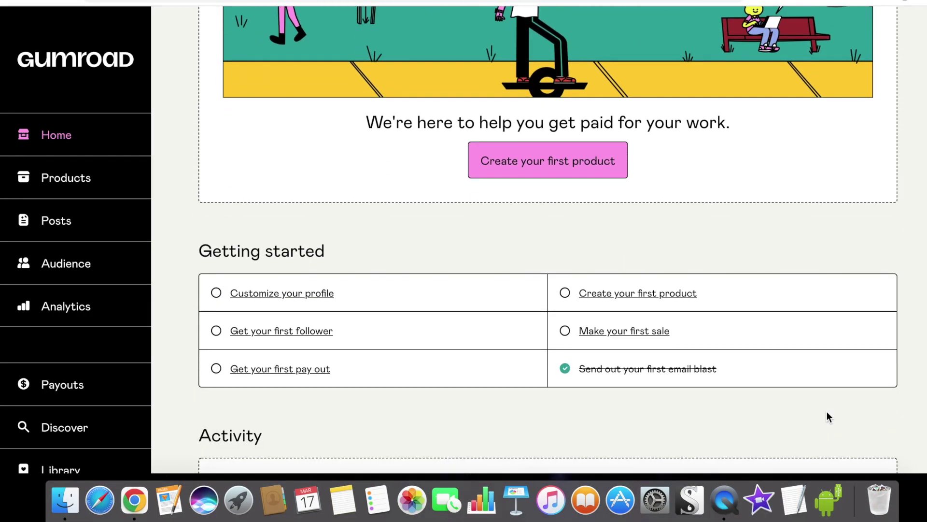
Step: Fill in the profile name and the Disney, travel and positivity bio
click(306, 296)
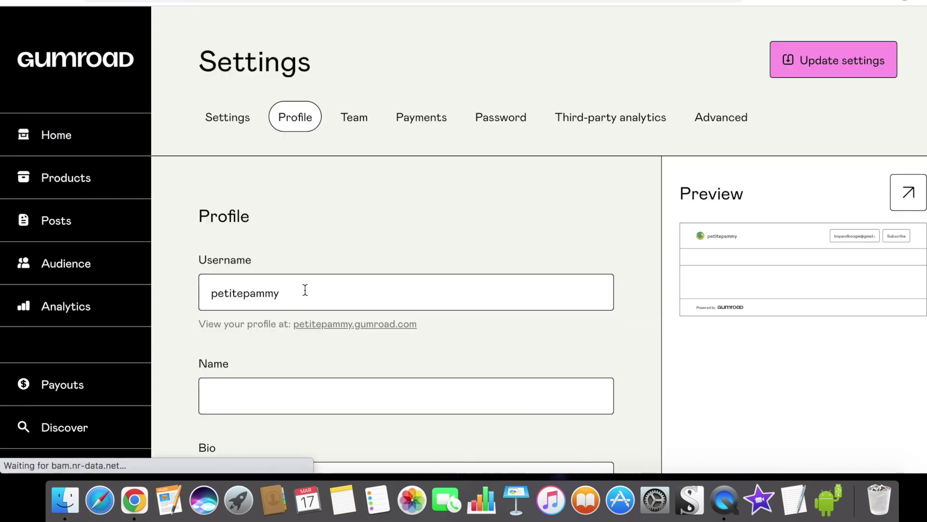
scroll(280, 295, down, 3)
click(373, 279)
text(PETITE PAMMY'S ADVENTURES)
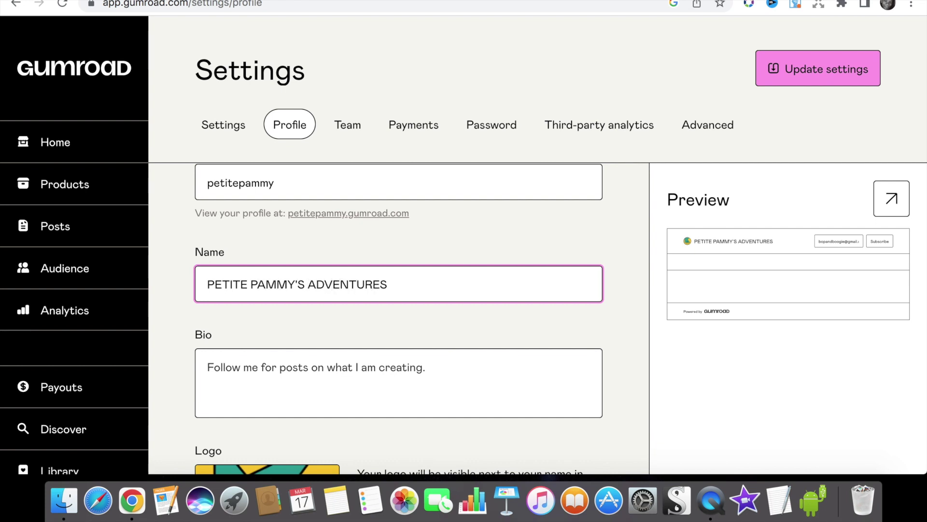
click(399, 382)
text(F)
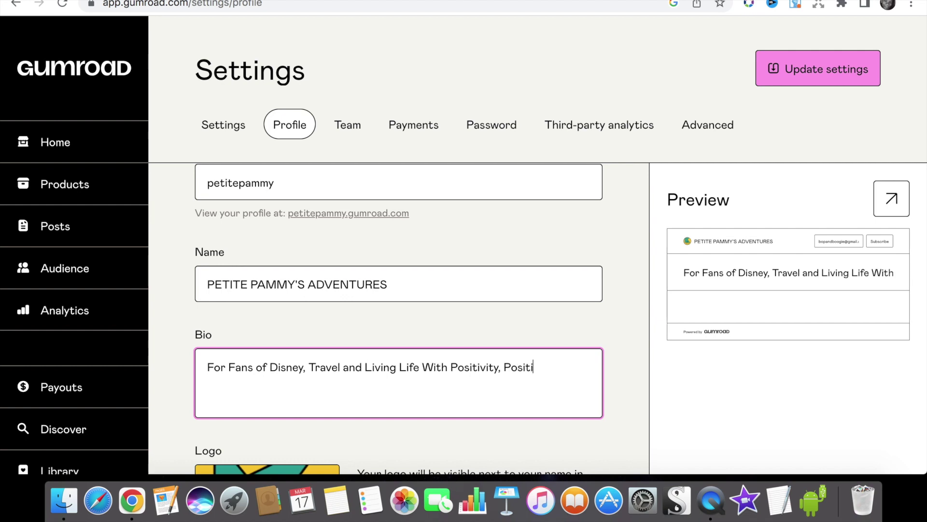
text(itivity!)
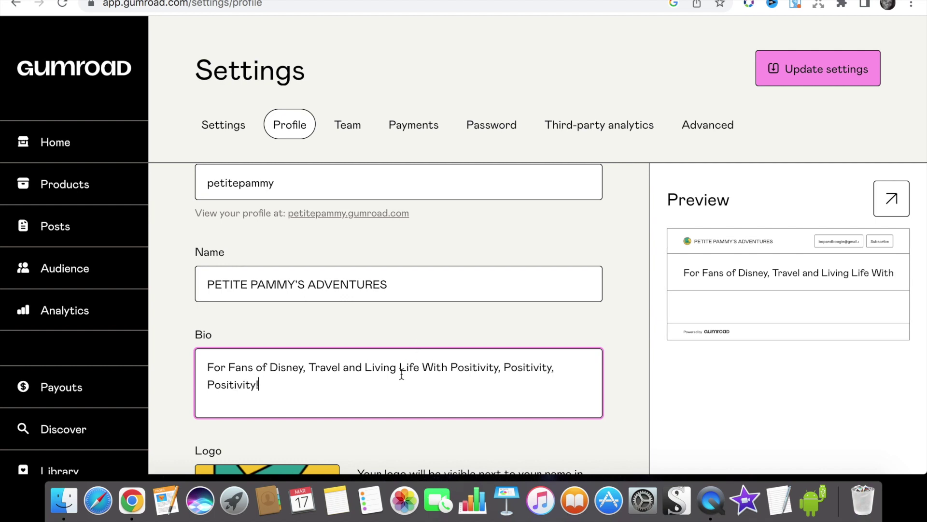
Step: Replace the profile logo with PetitePammy.jpeg and save the profile settings
scroll(402, 374, down, 5)
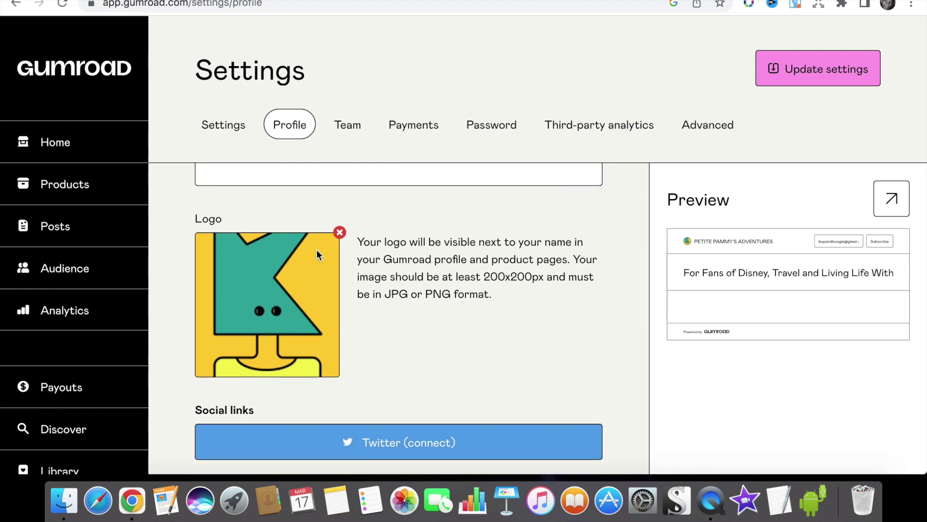
click(339, 232)
click(248, 304)
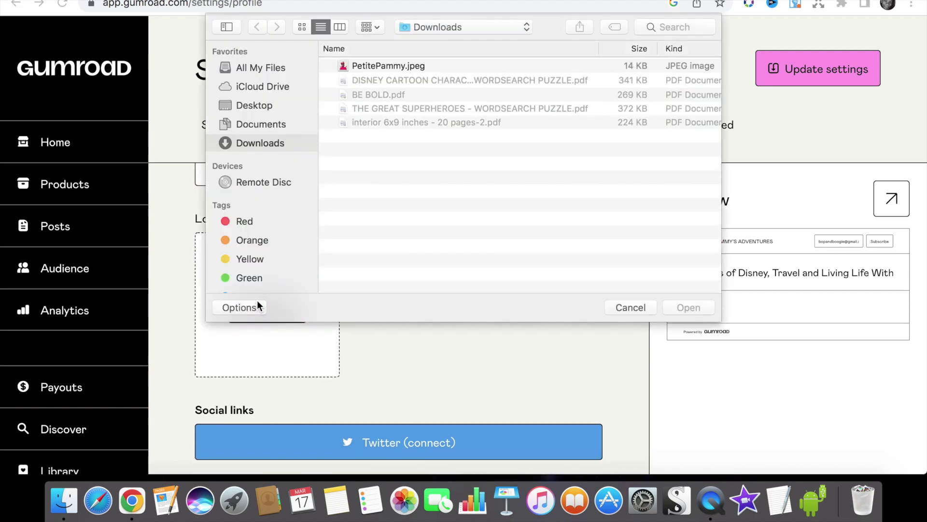
double_click(410, 68)
scroll(398, 336, down, 15)
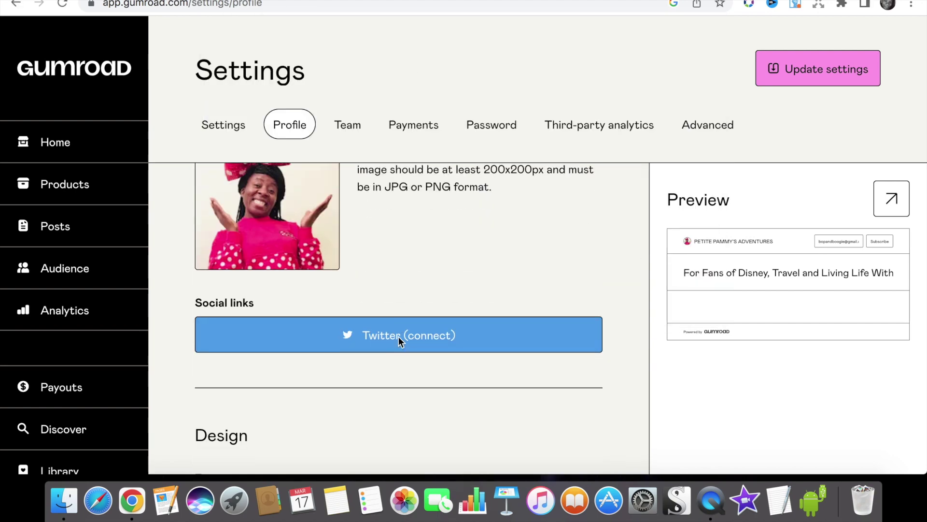
click(802, 68)
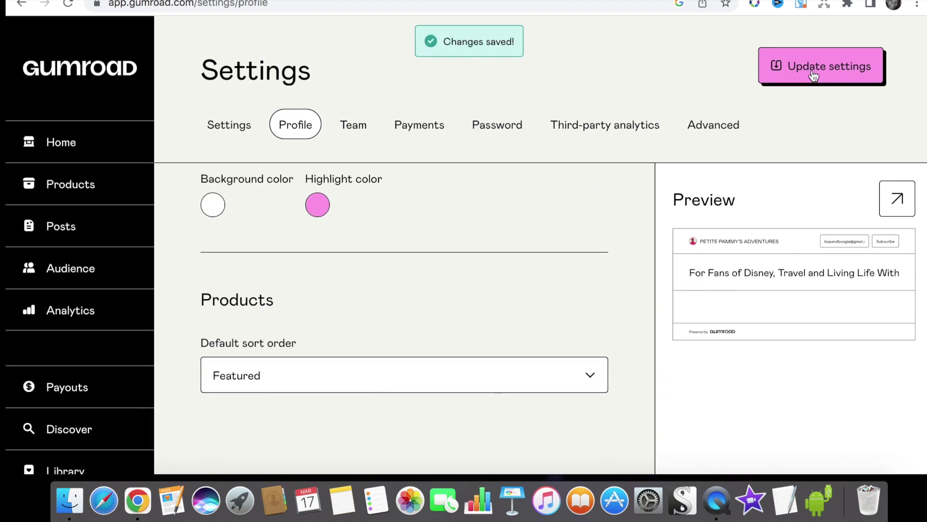
Step: Preview the public profile page
click(895, 197)
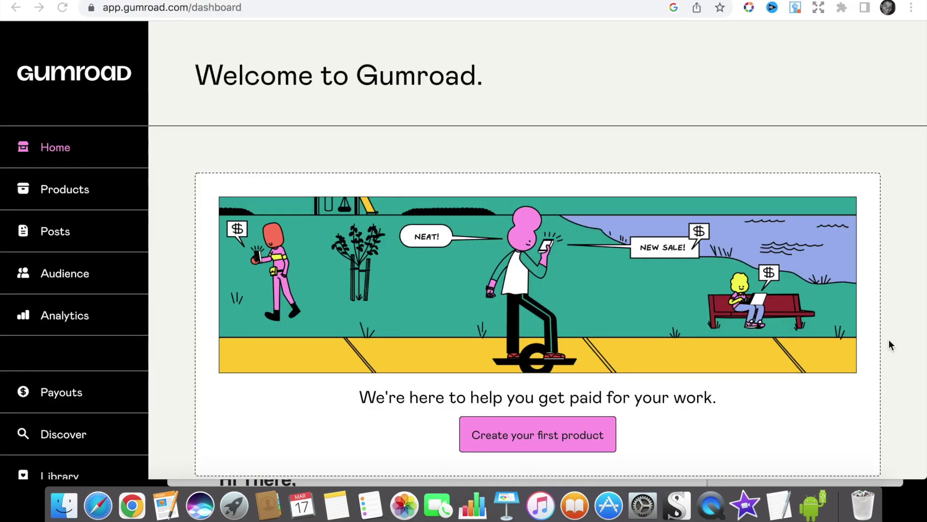
scroll(889, 339, down, 4)
scroll(889, 339, down, 3)
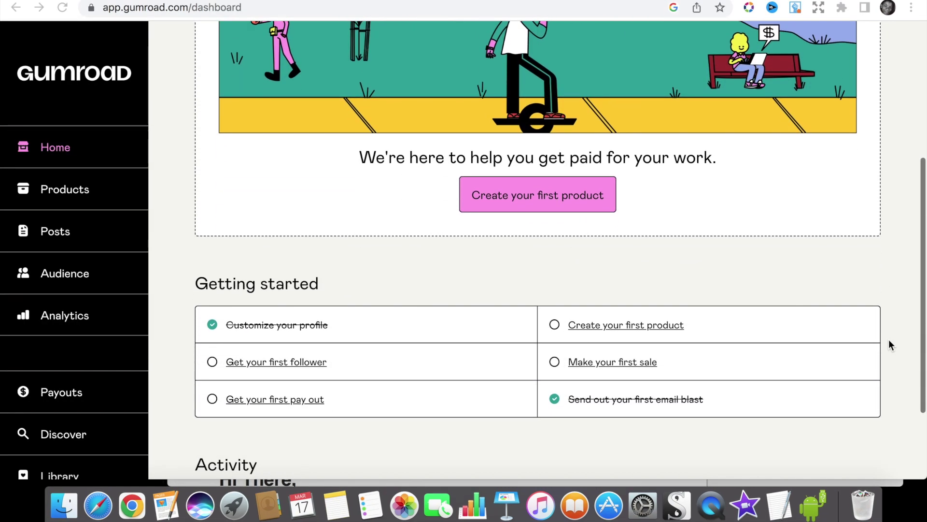
Step: Start a product named 'FREE NEWSLETTER - Petite Pammy's Adventures' with the Newsletter type
click(523, 182)
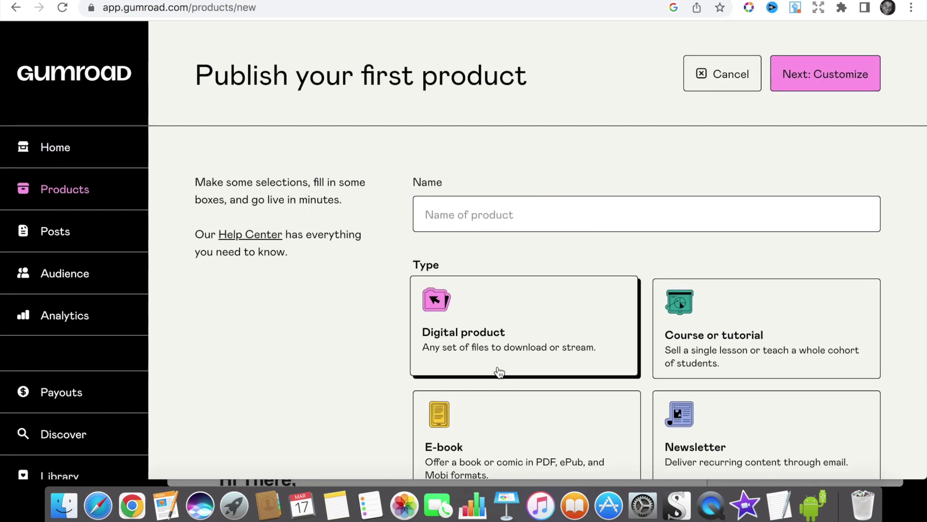
scroll(497, 372, down, 2)
click(548, 143)
click(562, 184)
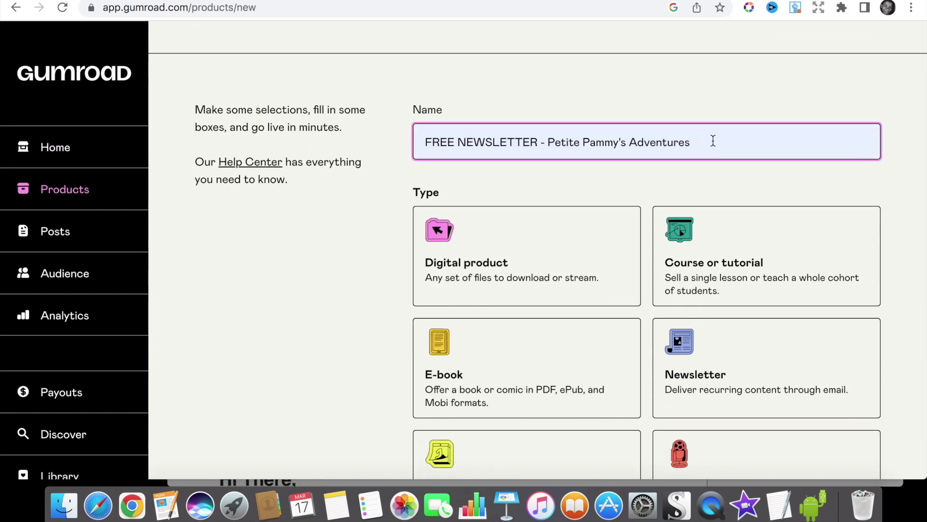
click(716, 352)
Step: Set the price to $0 a month and continue to customizing the product
scroll(717, 351, down, 6)
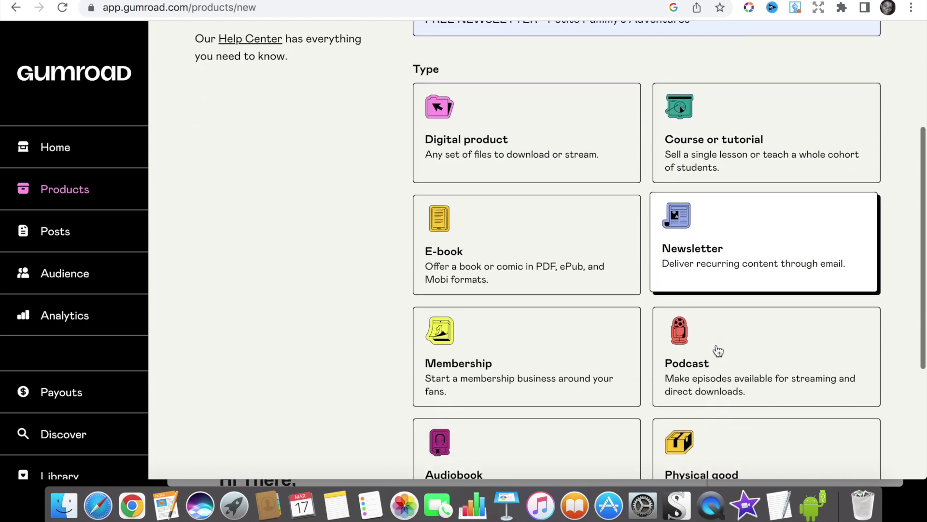
scroll(718, 352, down, 1)
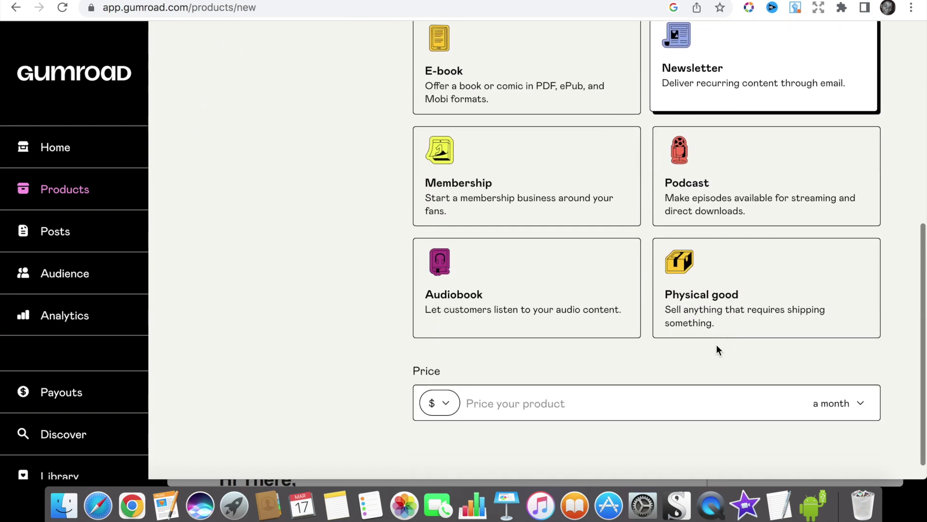
click(527, 405)
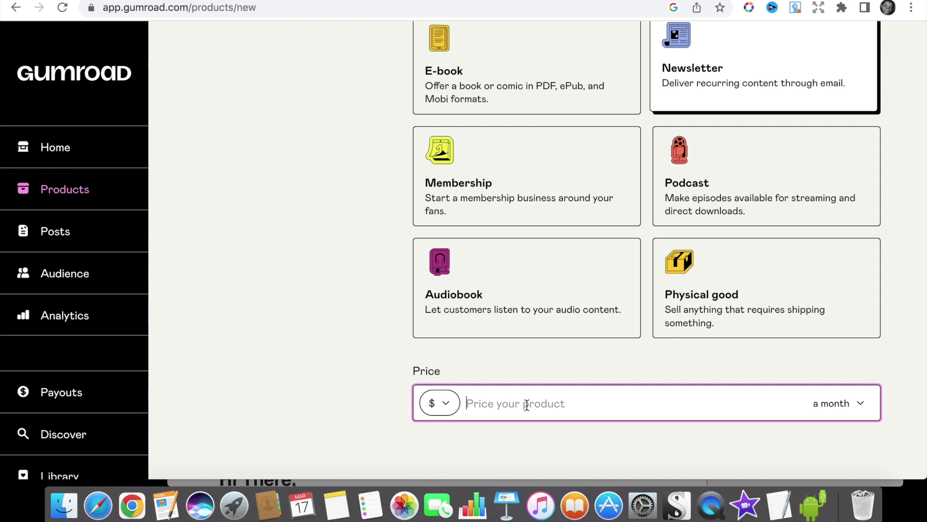
text(0)
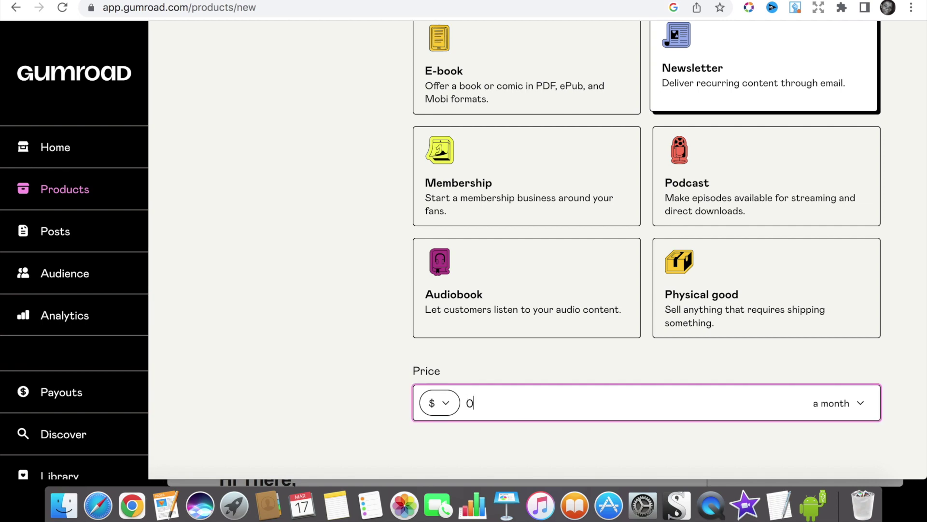
scroll(541, 412, up, 8)
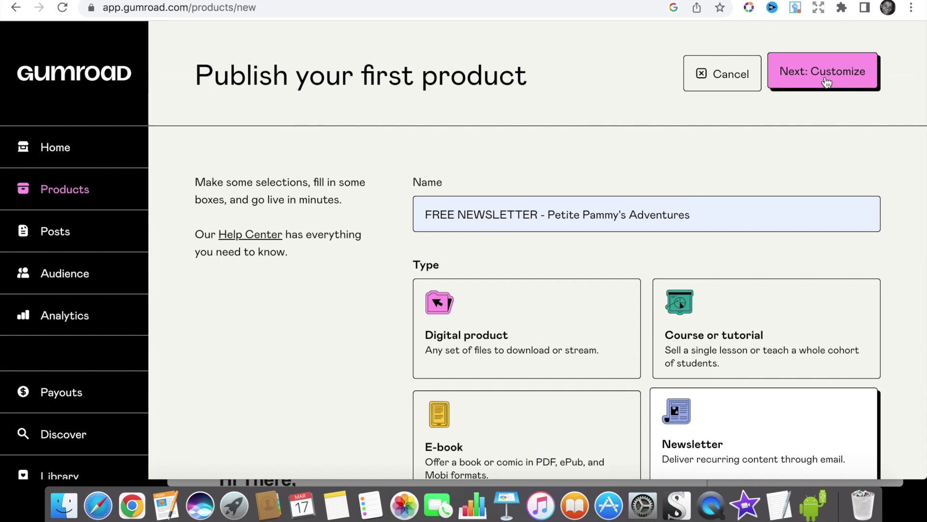
click(826, 77)
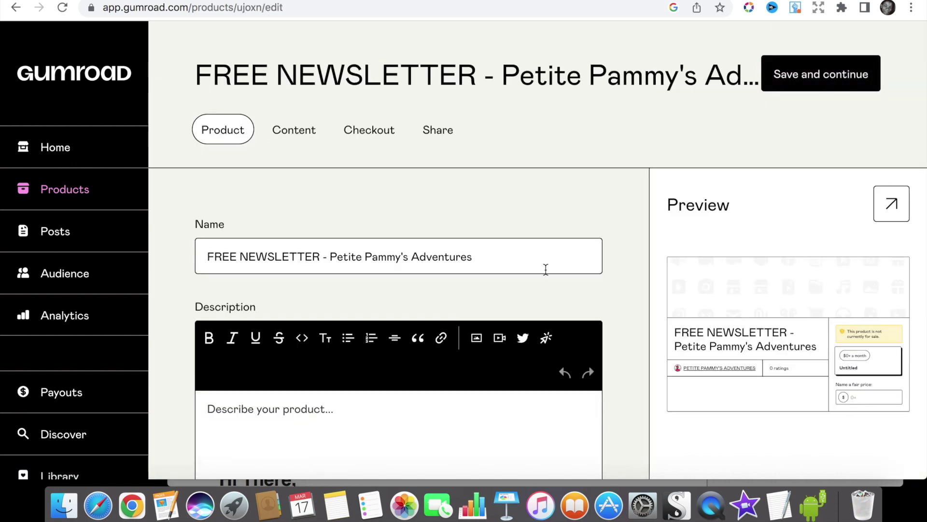
Step: Copy the newsletter text from the Pages document and paste it into the product description
click(544, 262)
scroll(545, 261, down, 5)
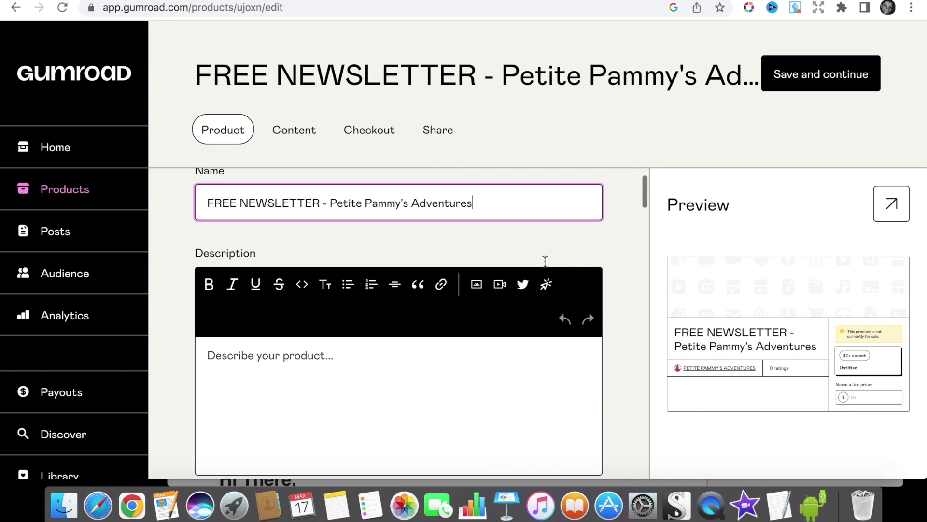
click(454, 307)
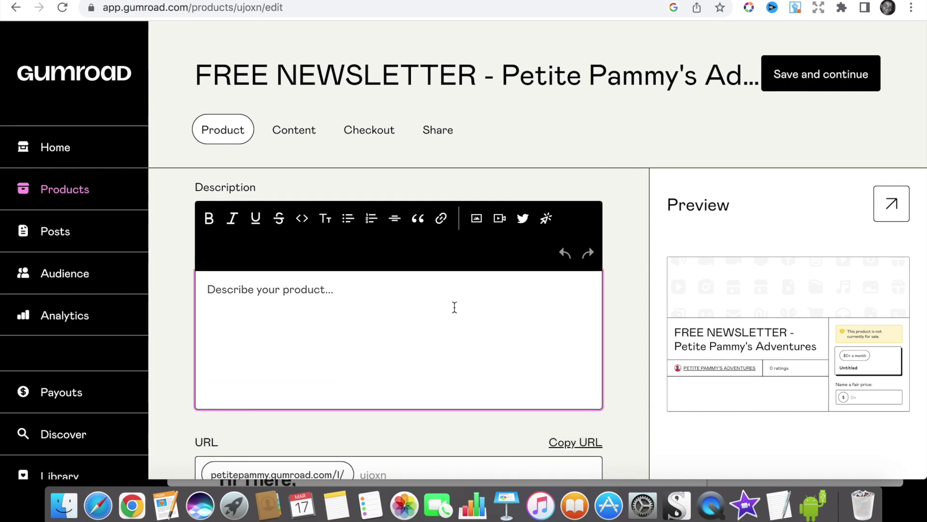
click(166, 505)
scroll(269, 222, up, 10)
drag(218, 128, 627, 483)
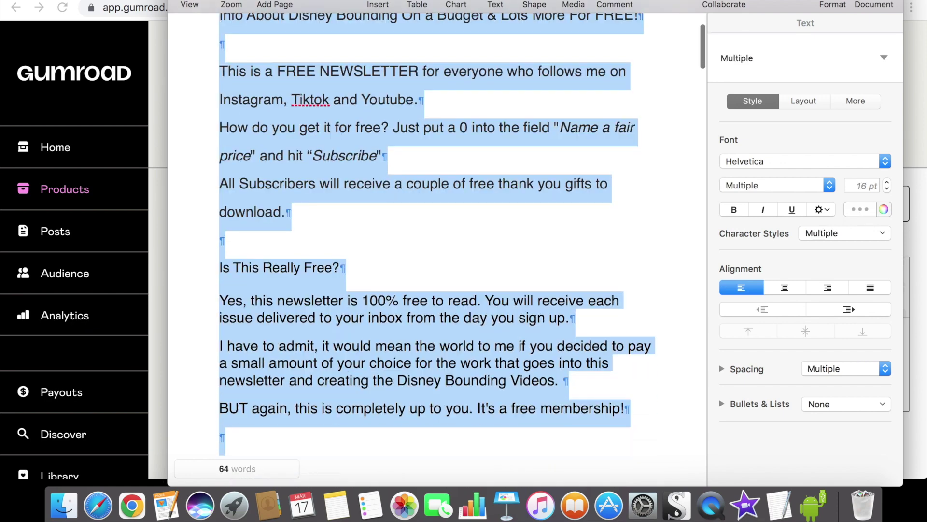
right_click(312, 308)
click(356, 350)
click(164, 317)
right_click(269, 293)
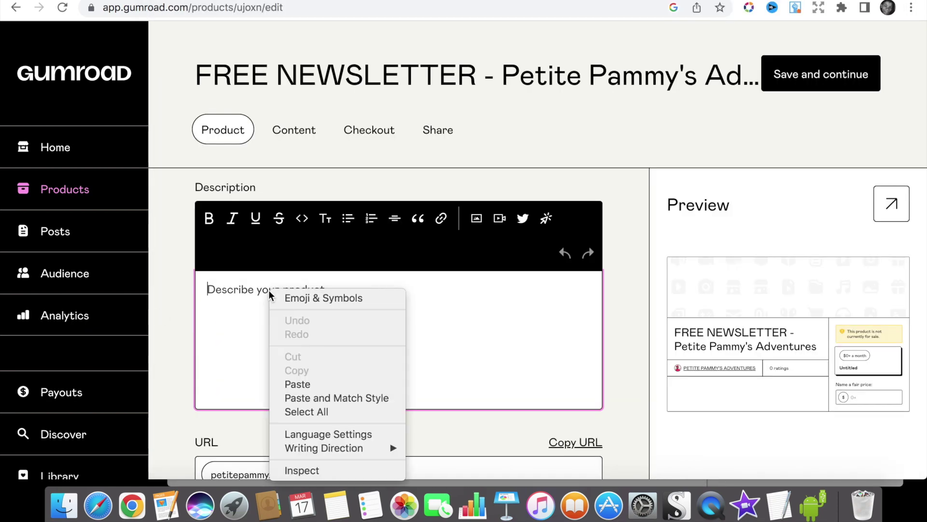
click(306, 383)
Step: Add divider lines under the first line and below the All Subscribers paragraph
scroll(405, 287, down, 3)
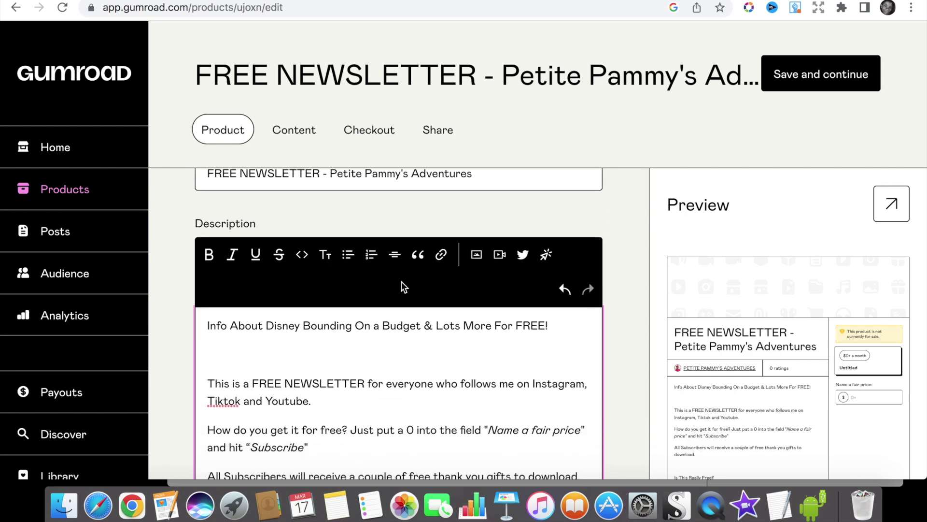
click(393, 256)
scroll(380, 408, down, 5)
click(247, 357)
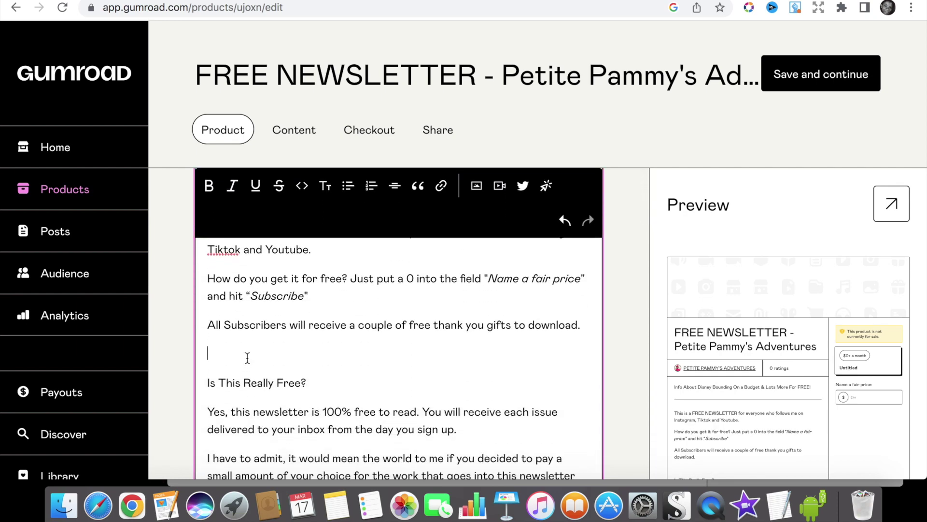
click(398, 190)
scroll(338, 414, down, 3)
scroll(367, 387, up, 6)
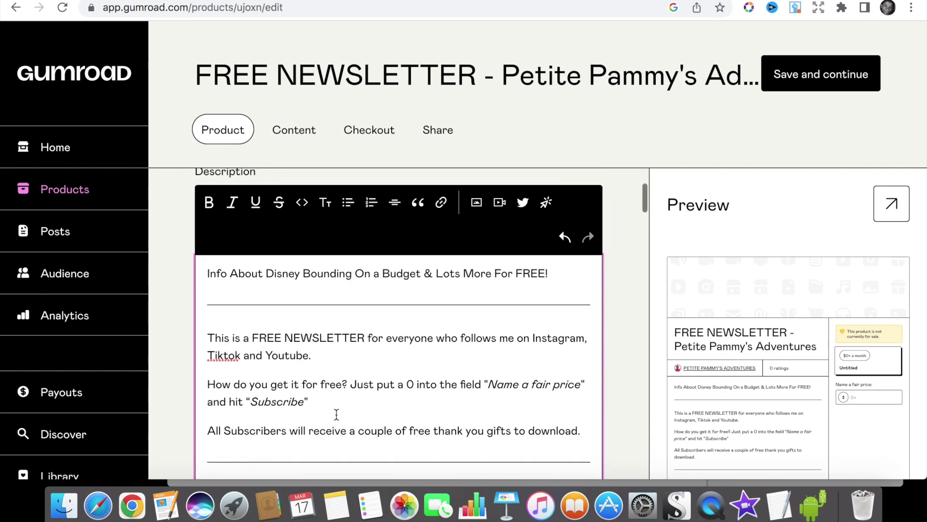
Step: Bold FREE NEWSLETTER, the 'Is This Really Free?' heading and the word BUT
drag(516, 278, 550, 278)
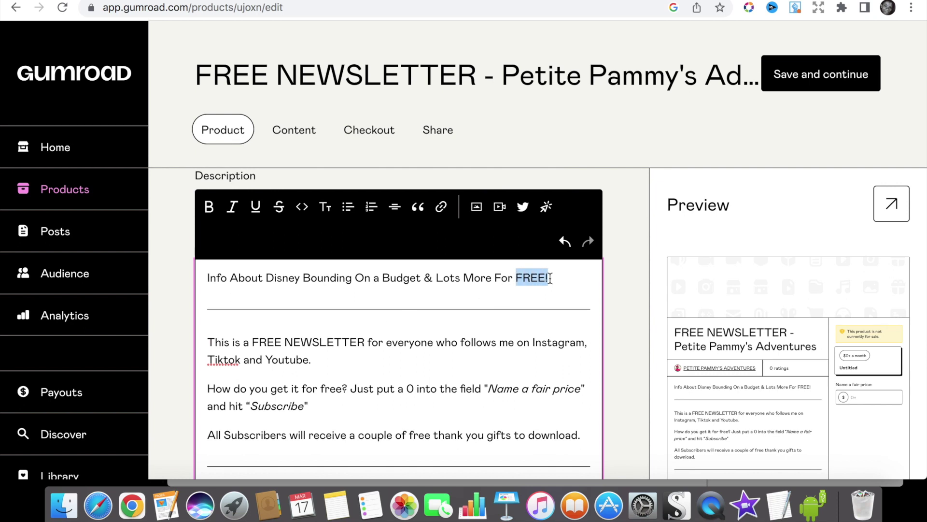
drag(252, 342, 368, 343)
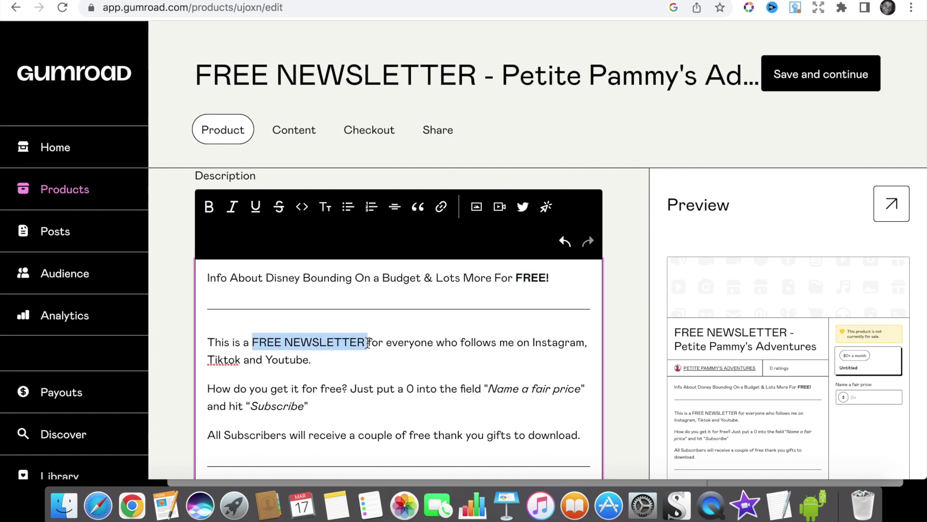
click(209, 207)
scroll(377, 369, down, 5)
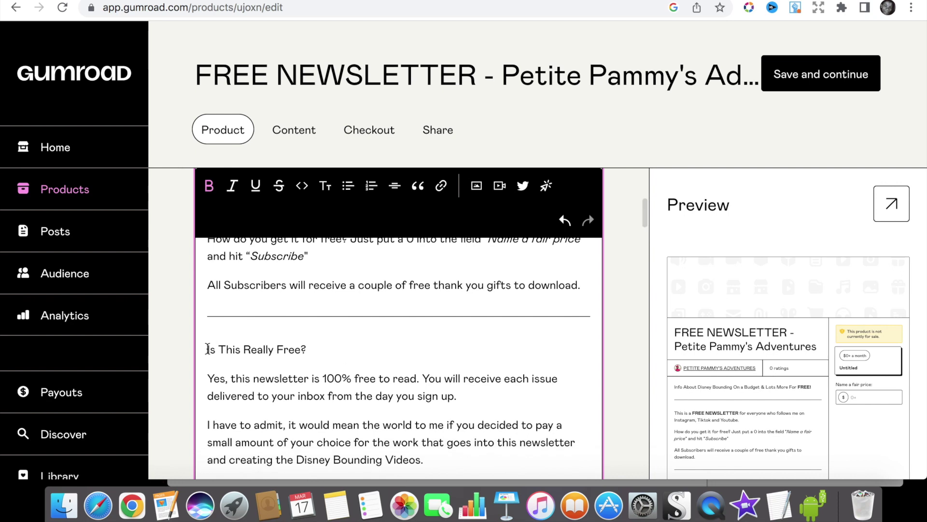
drag(208, 349, 304, 351)
click(209, 186)
scroll(345, 408, down, 5)
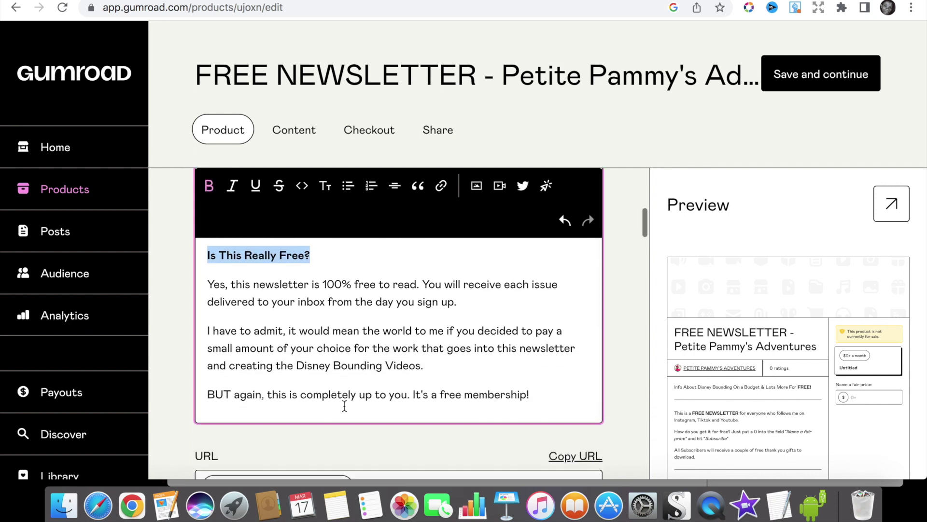
drag(197, 375, 224, 377)
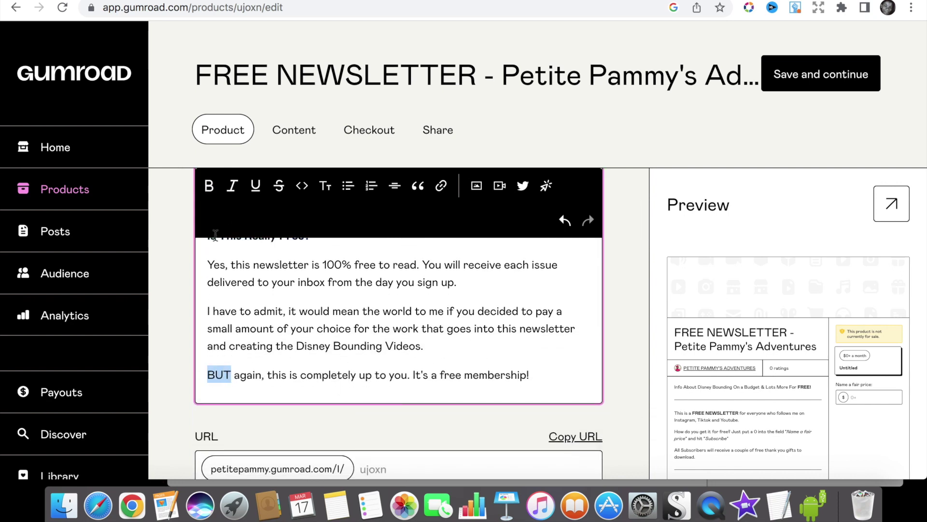
click(211, 189)
Step: Set the product's URL slug to freenewsletter
scroll(383, 320, down, 5)
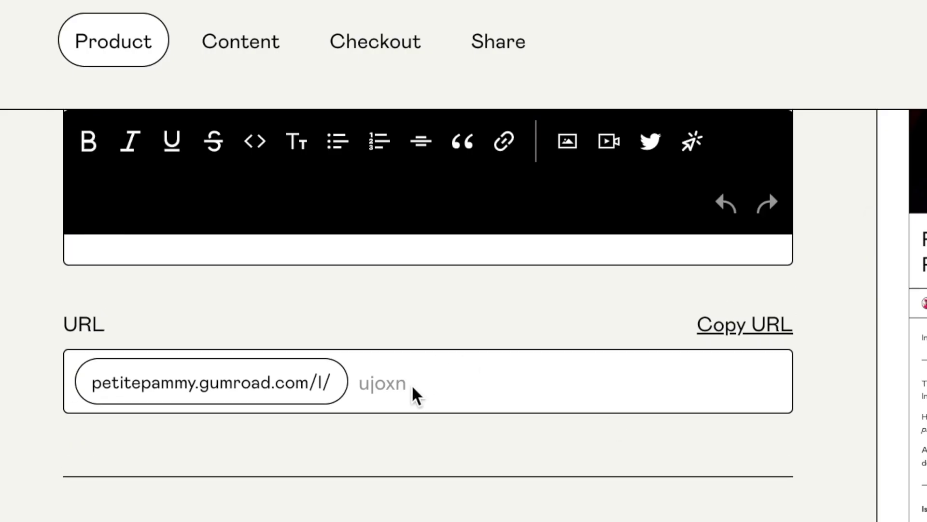
click(388, 387)
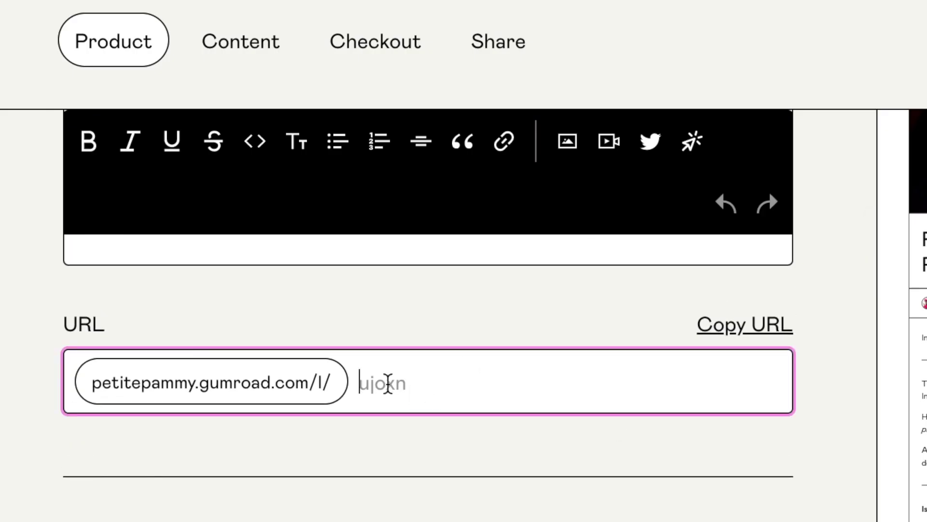
text(freenewslette)
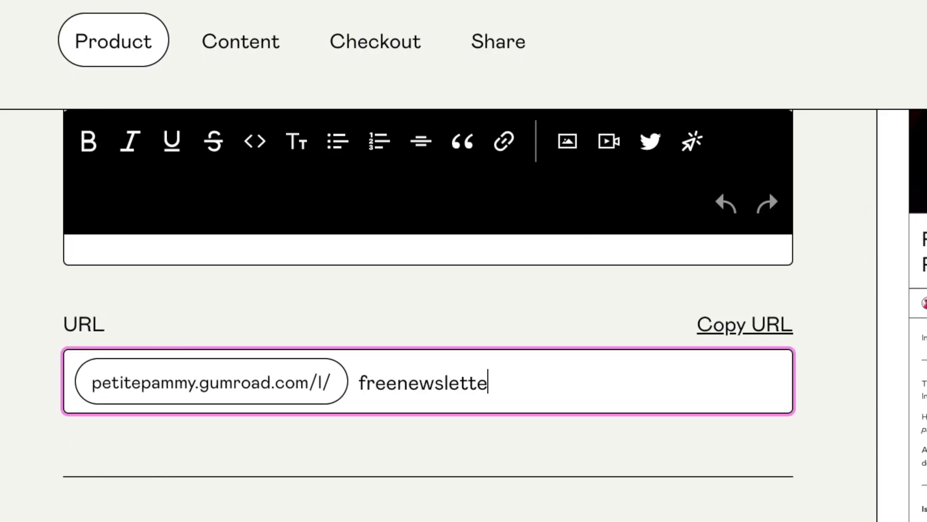
text(r)
scroll(911, 93, down, 2)
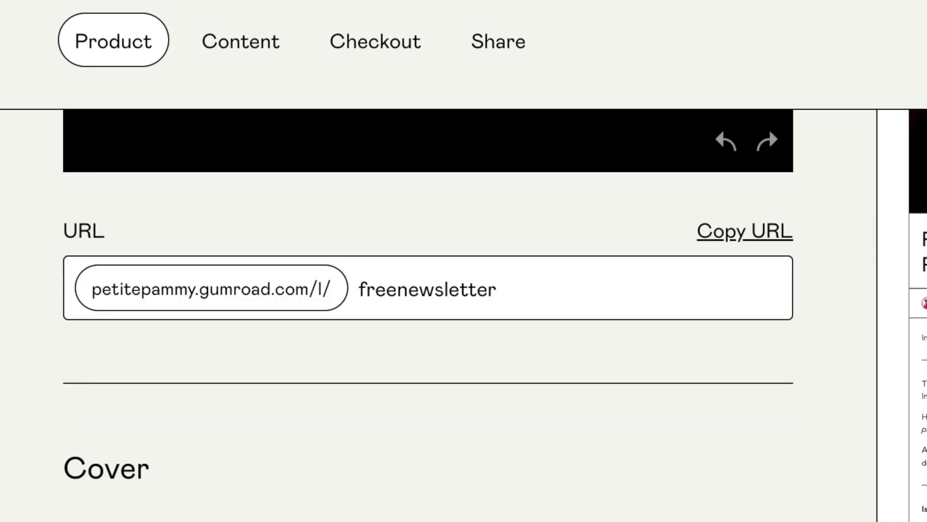
scroll(727, 519, down, 3)
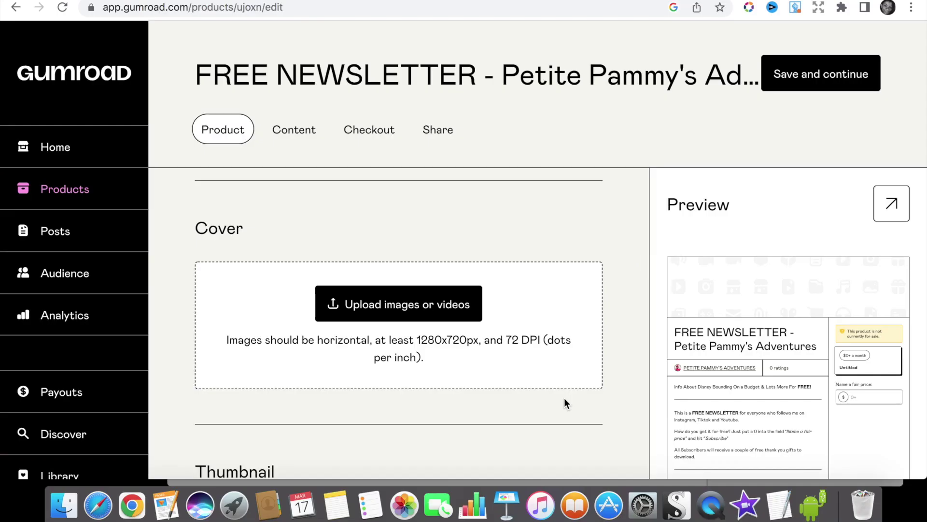
Step: Search Unsplash for 'disney' and set the Mickey-ears photo as the cover image
scroll(564, 398, down, 3)
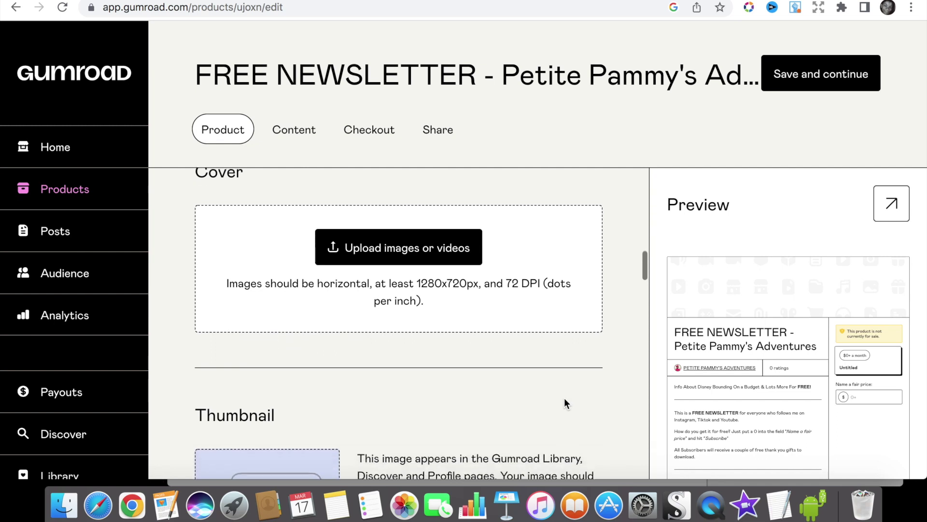
click(418, 247)
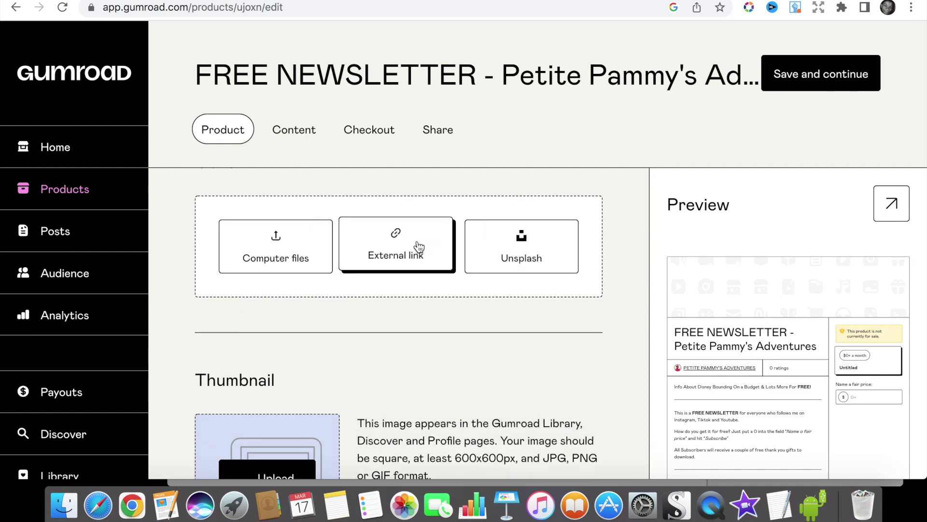
click(516, 250)
scroll(483, 271, down, 1)
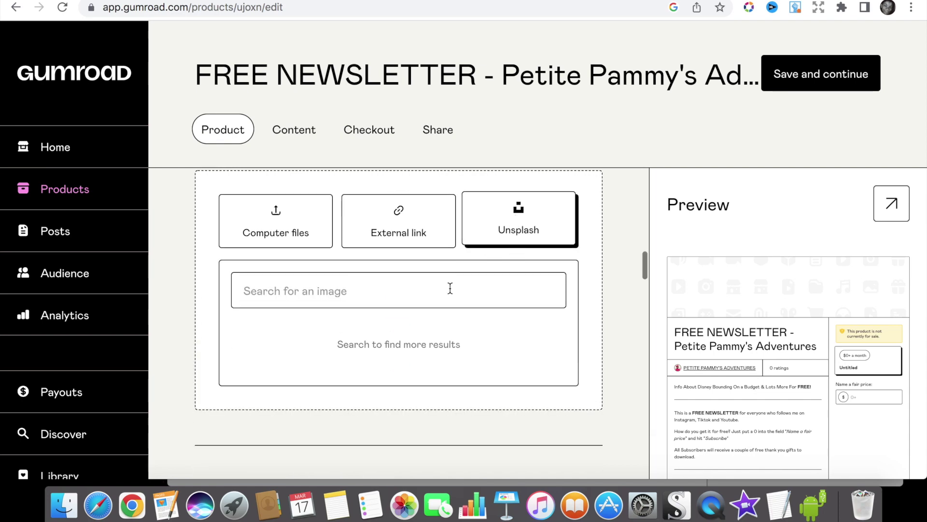
click(449, 288)
text(disney)
scroll(448, 437, down, 6)
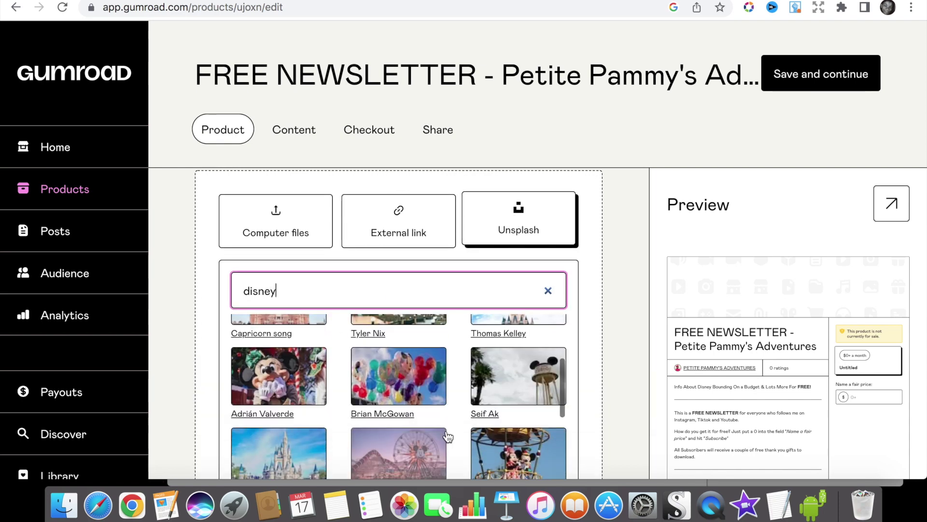
scroll(608, 392, down, 1)
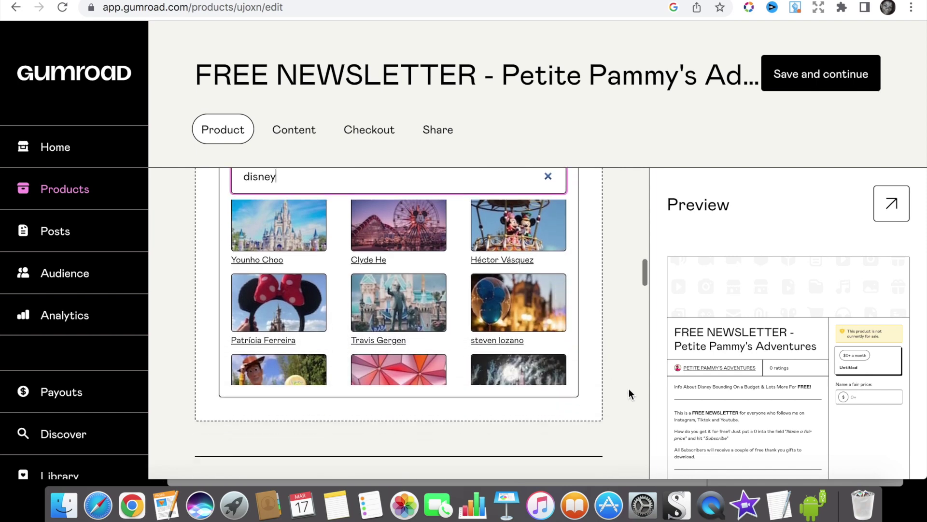
scroll(531, 326, down, 5)
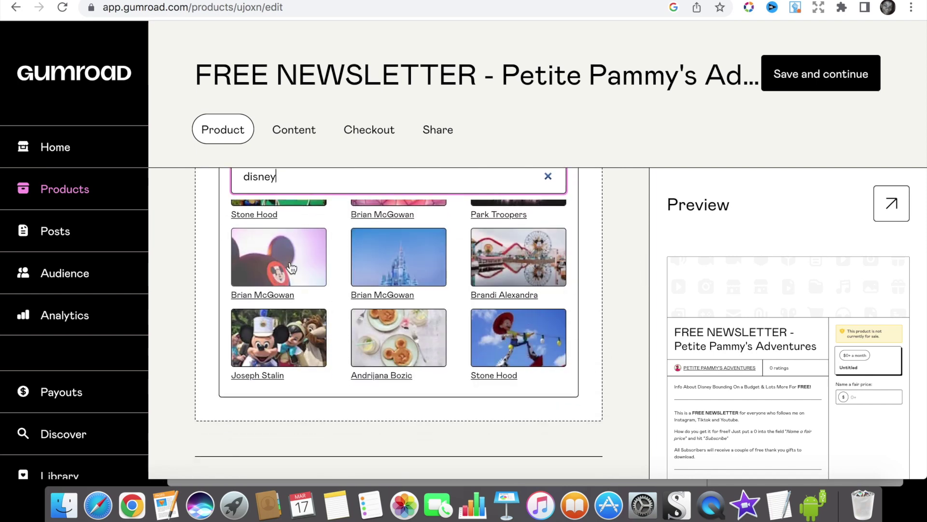
click(290, 266)
scroll(626, 367, down, 3)
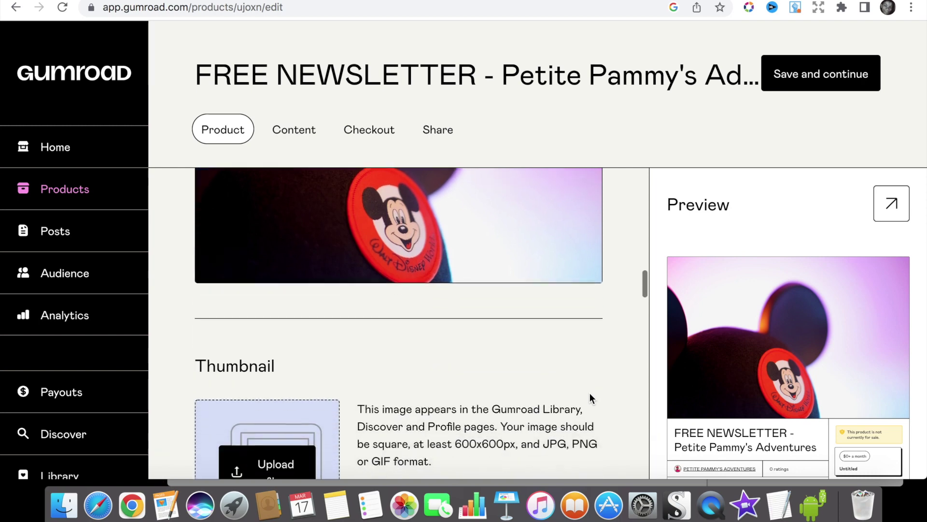
Step: Search Unsplash for 'Disney' and use one of the result photos as the thumbnail
scroll(592, 432, down, 2)
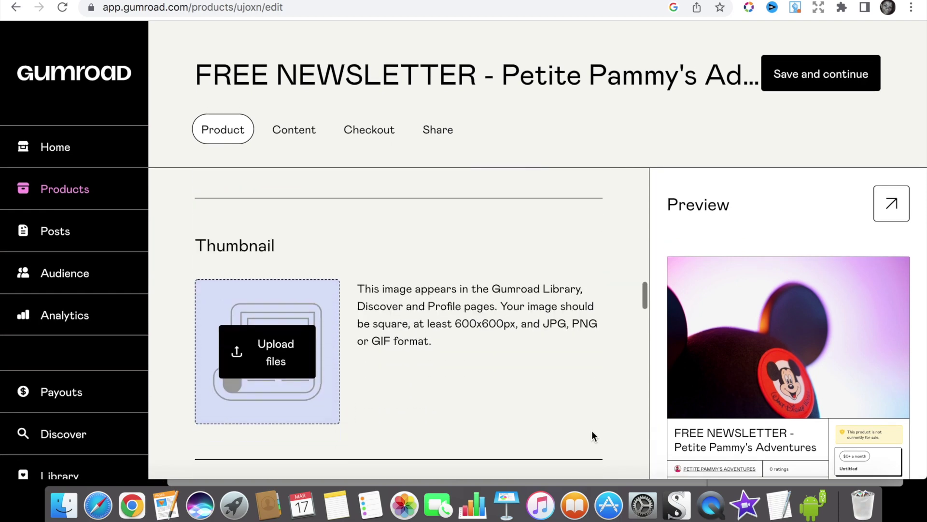
click(266, 344)
scroll(472, 338, down, 3)
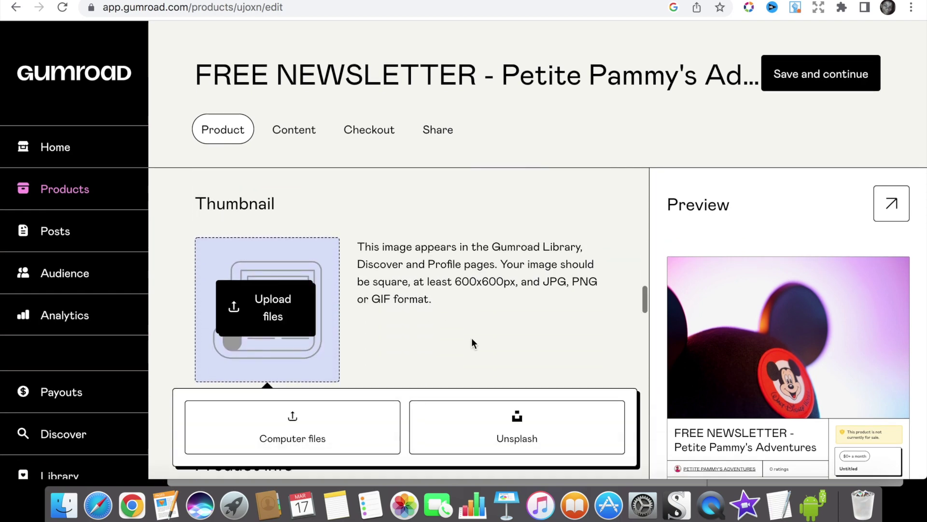
click(505, 305)
click(533, 369)
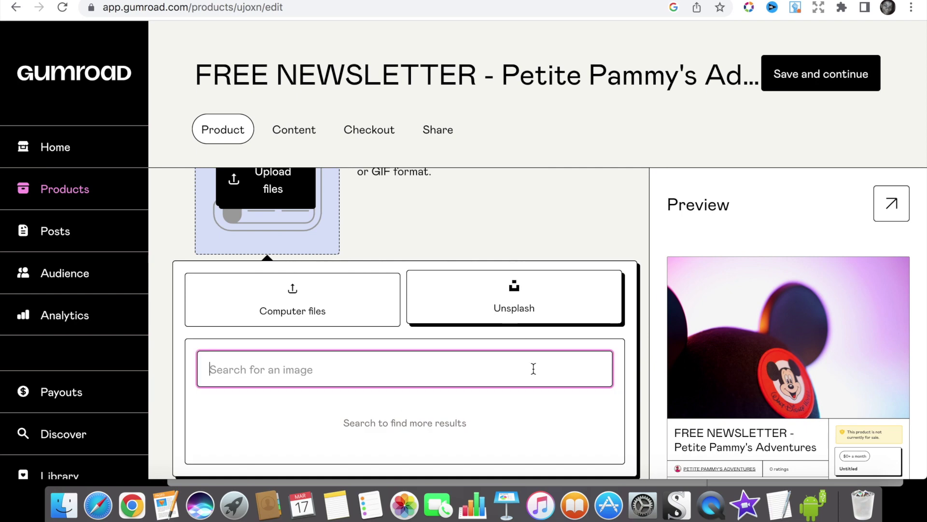
text(Disney)
scroll(478, 417, down, 2)
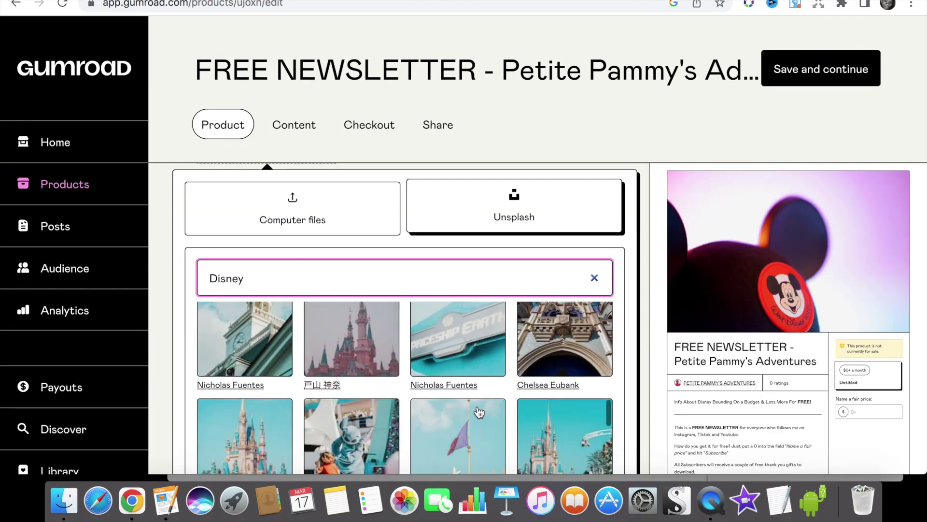
scroll(479, 412, down, 5)
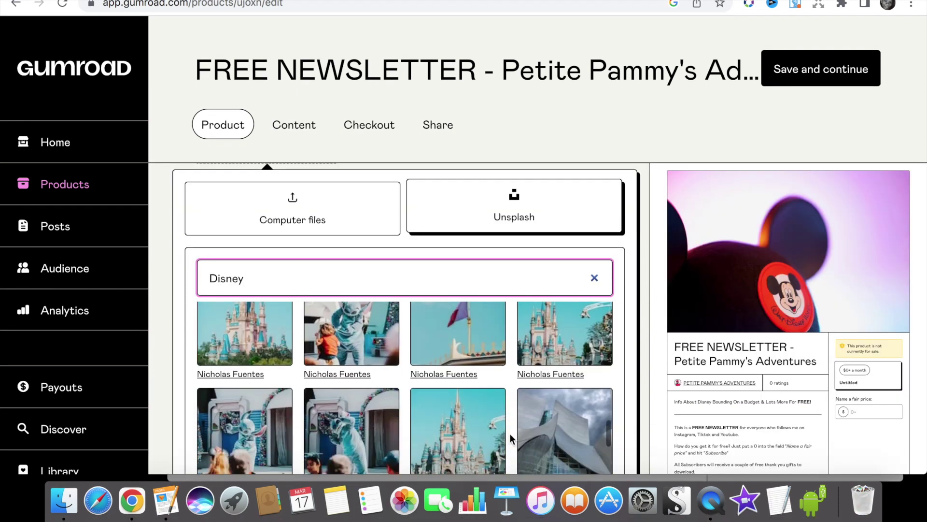
click(469, 319)
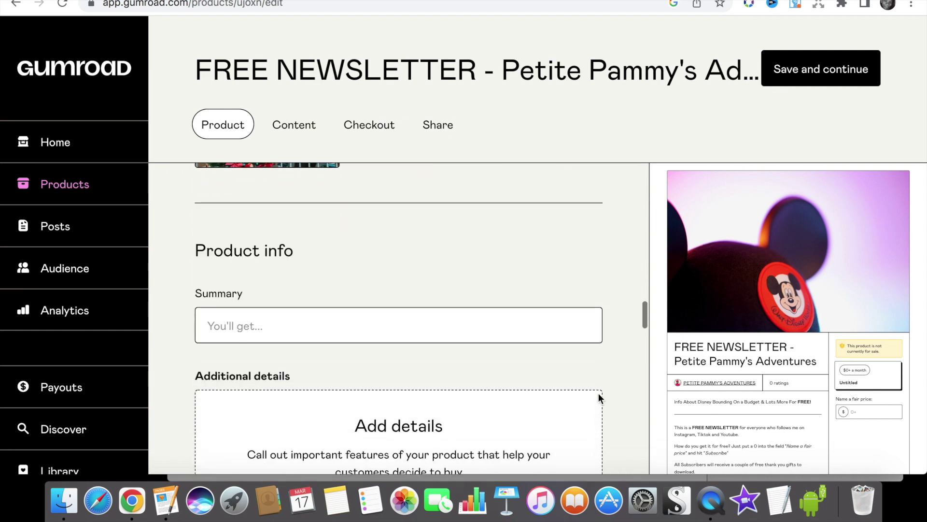
Step: Review the Integrations, Tiers and Settings sections, then save the product details
scroll(599, 394, down, 2)
scroll(599, 394, down, 5)
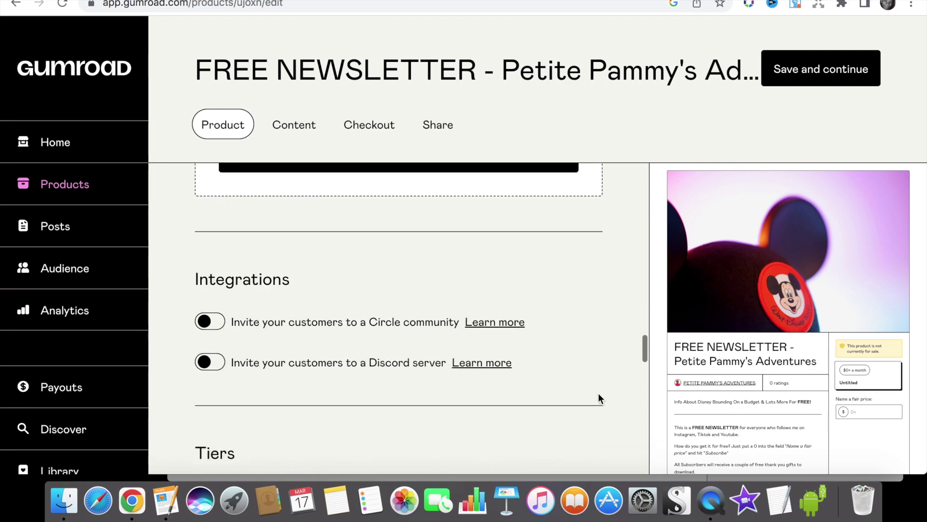
scroll(598, 393, down, 15)
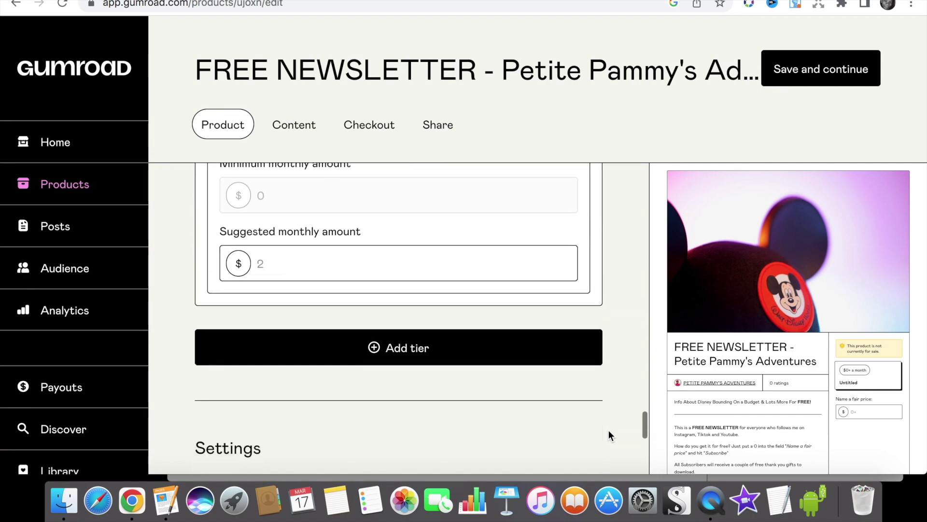
scroll(610, 434, down, 8)
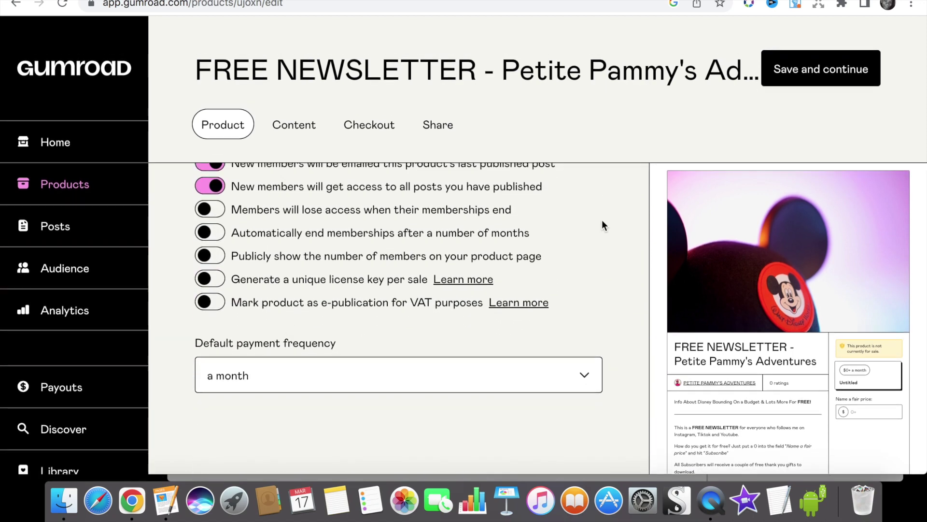
scroll(601, 220, up, 2)
click(830, 67)
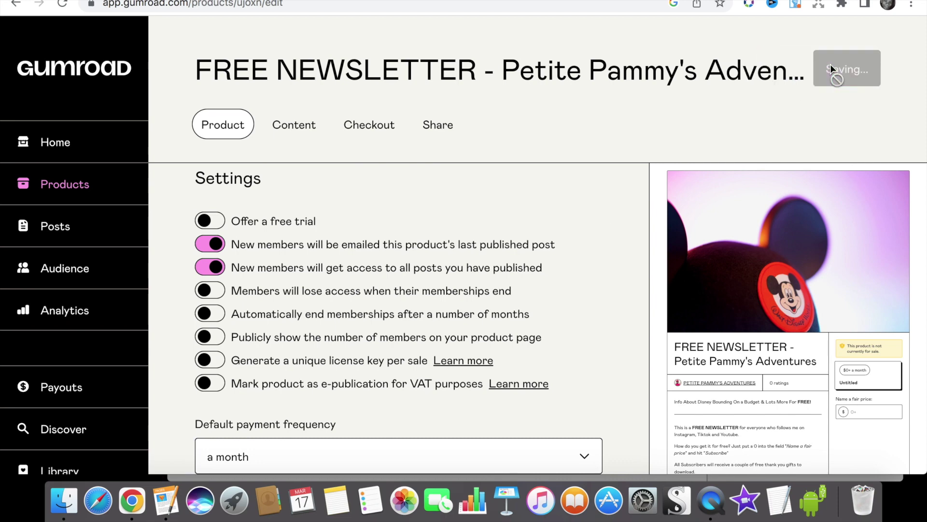
Step: Paste the prepared welcome message into the content area and remove the blank line
right_click(200, 267)
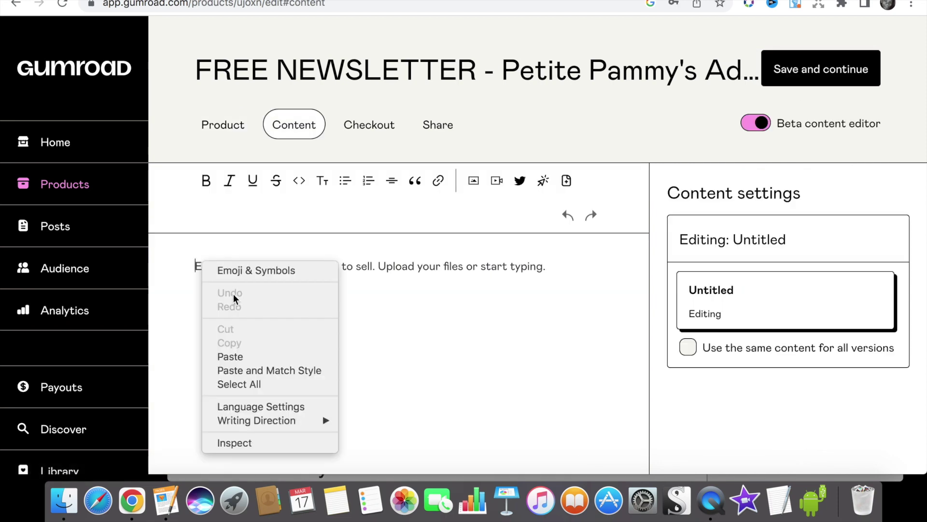
click(230, 356)
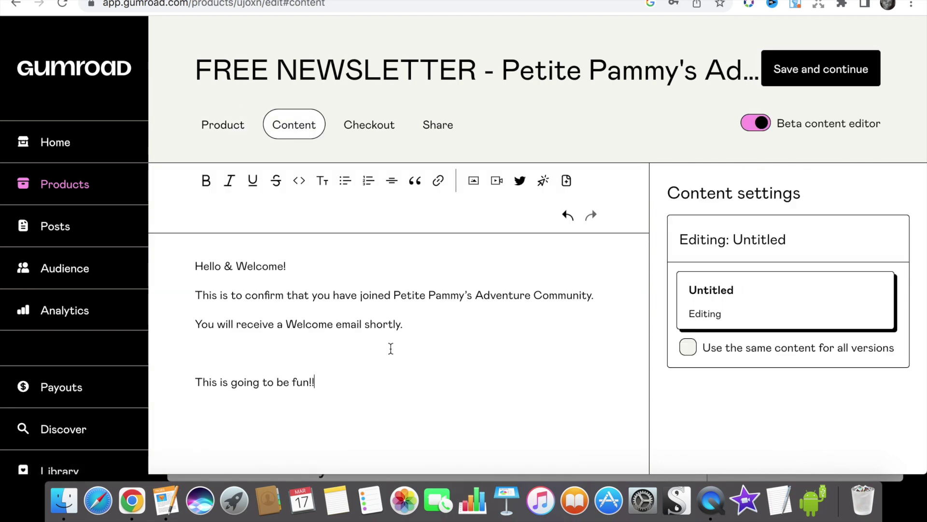
click(327, 355)
key(BackSpace)
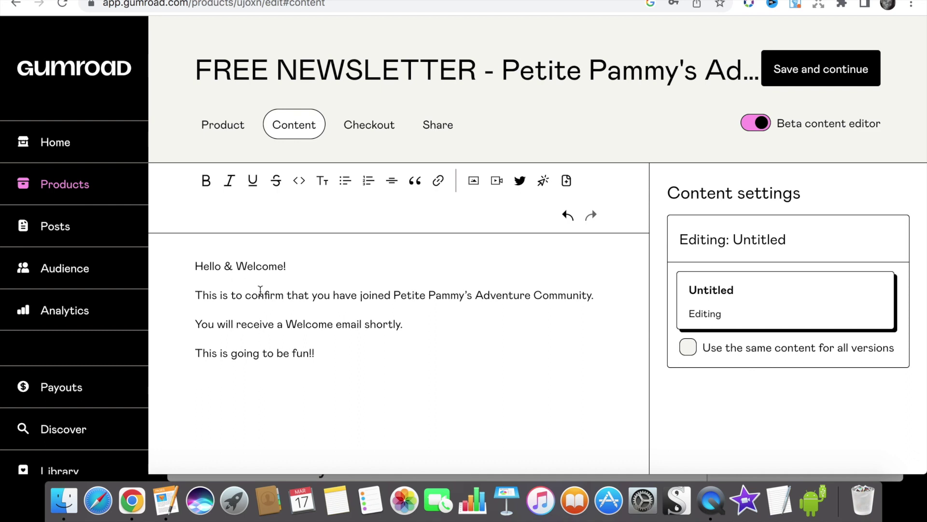
Step: Bold 'Hello & Welcome!' and 'Petite Pammy's Adventure Community.' in the message
drag(195, 266, 284, 260)
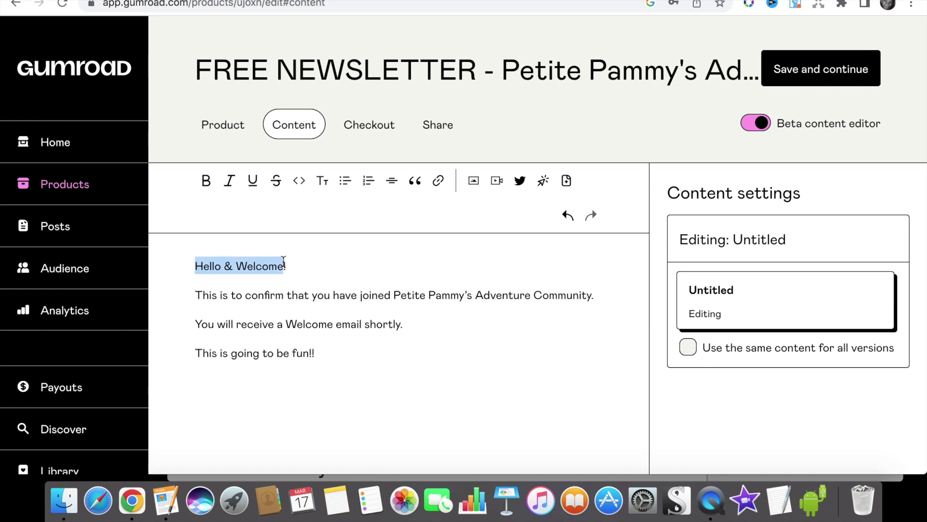
click(206, 181)
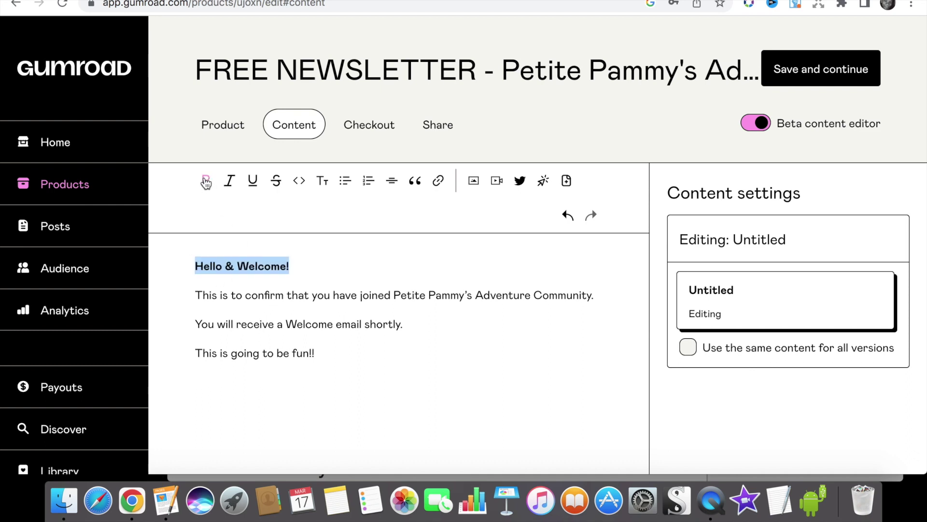
click(388, 355)
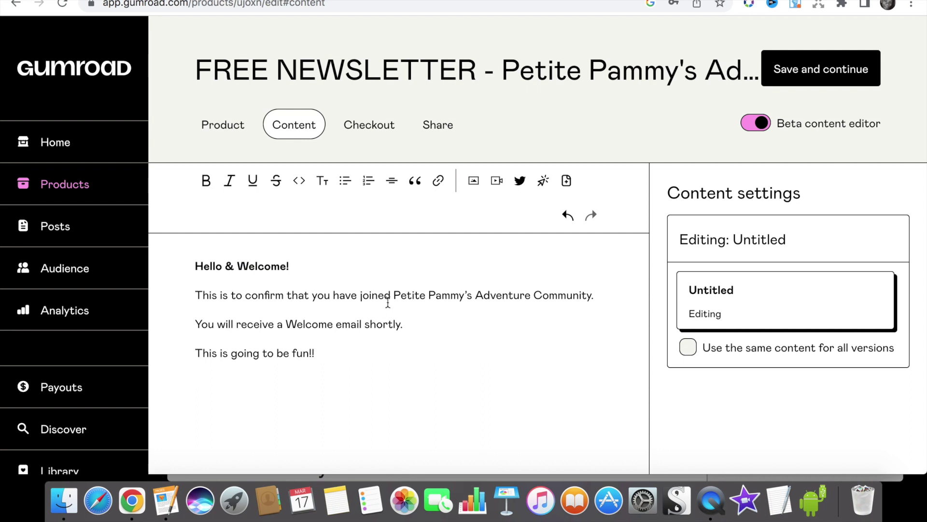
drag(394, 294, 587, 305)
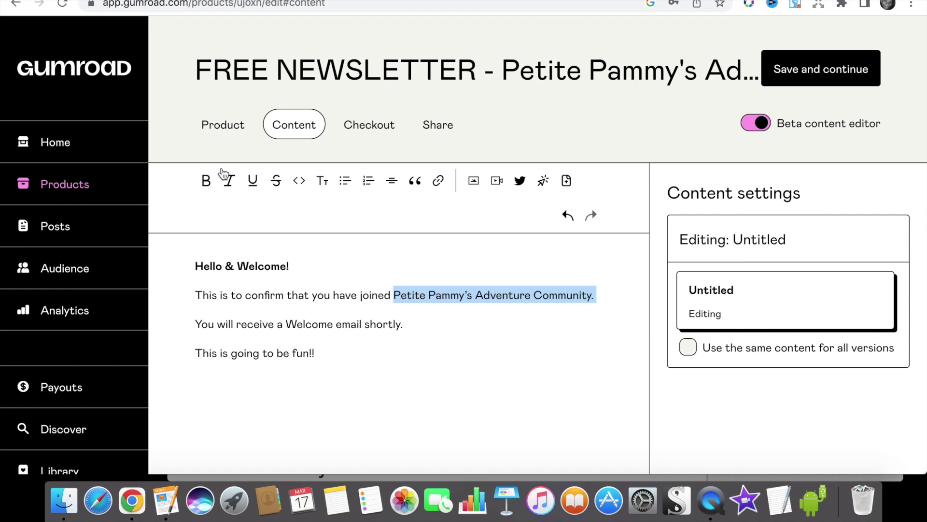
click(206, 181)
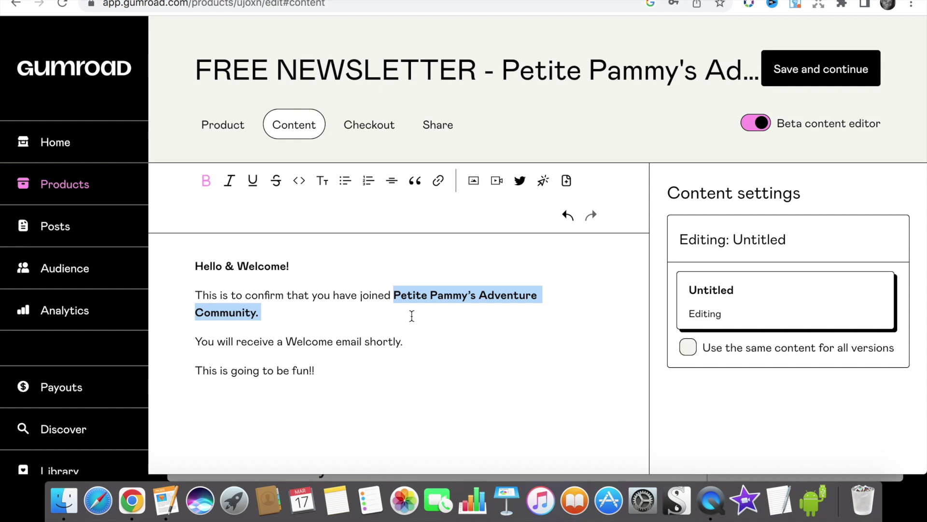
click(408, 332)
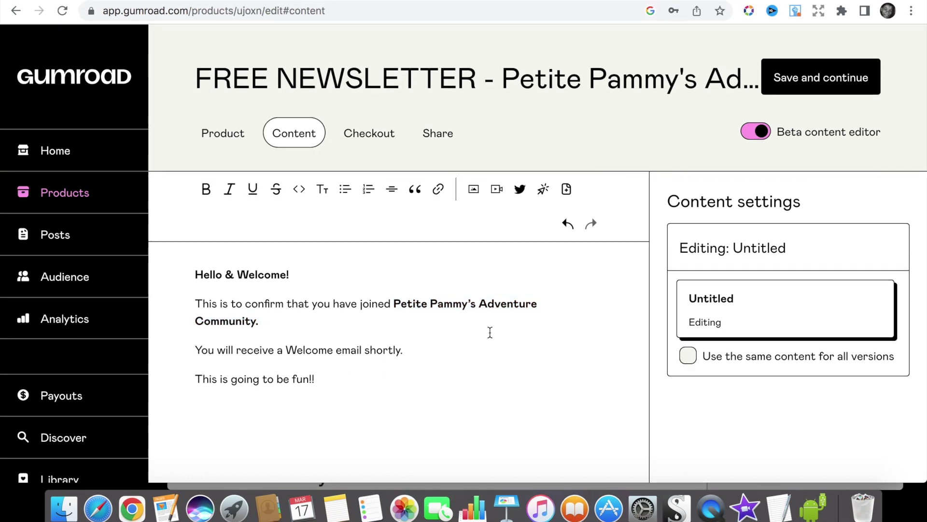
Step: Change the receipt's access button label to '1st Email On Its WAy' and save
click(810, 76)
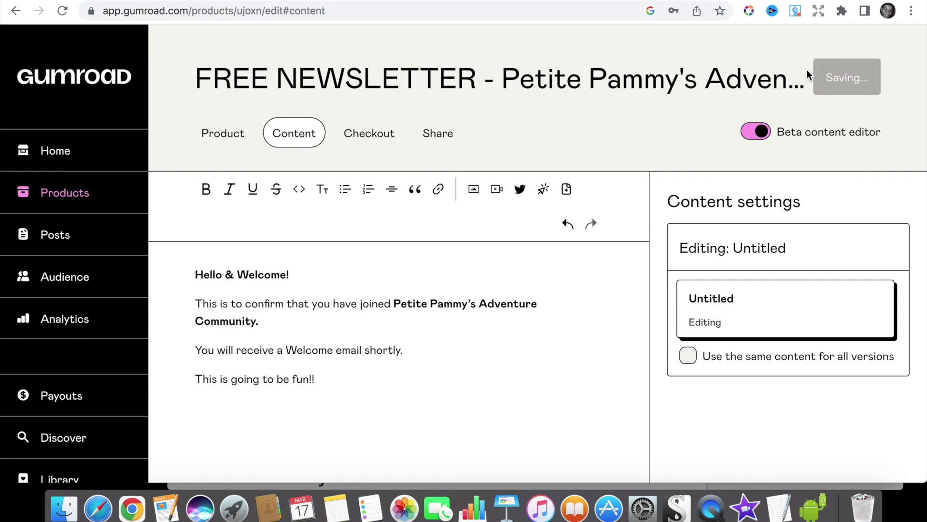
scroll(406, 342, down, 4)
scroll(406, 338, down, 6)
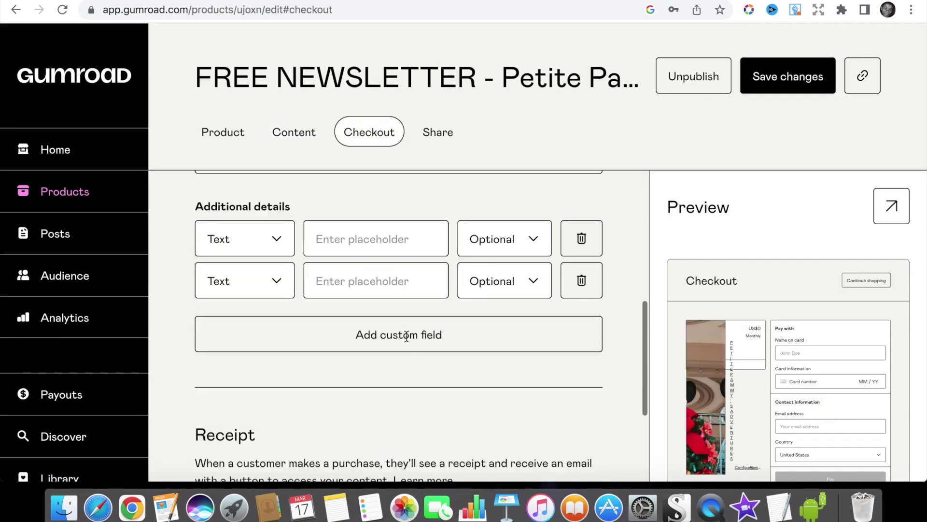
click(363, 378)
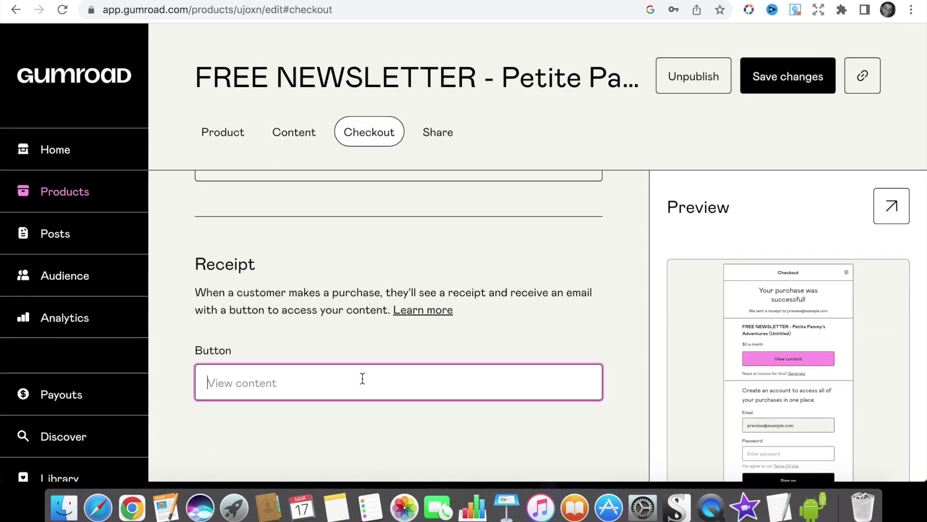
text(1st Email On)
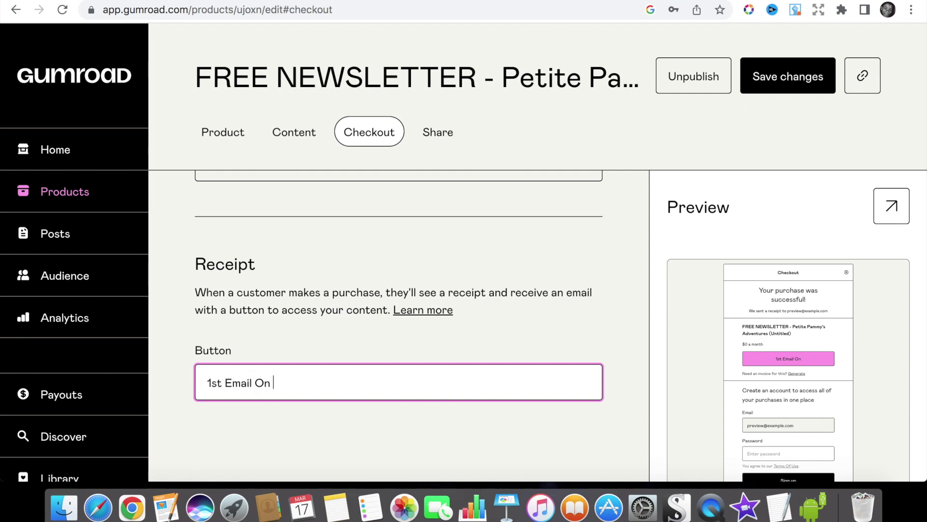
text( Its WAy)
click(779, 76)
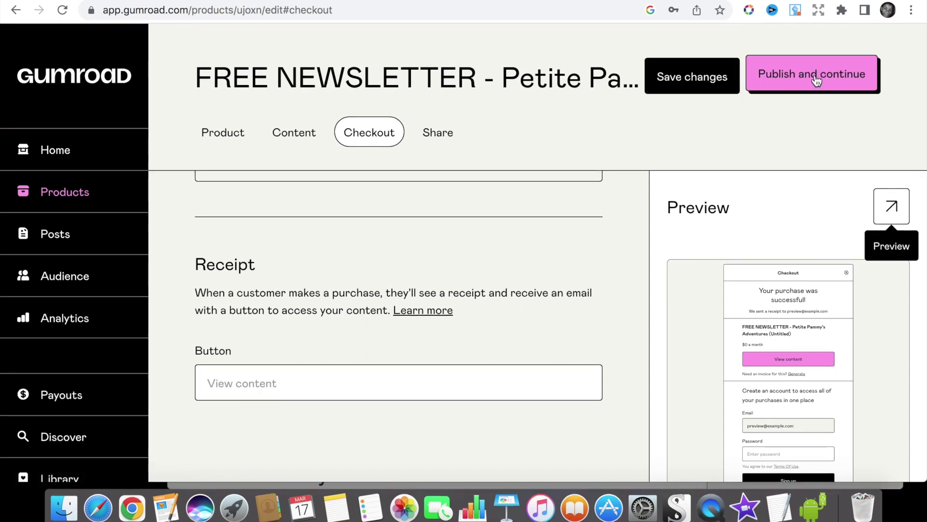
Step: Publish the newsletter product and review its Share settings
click(827, 77)
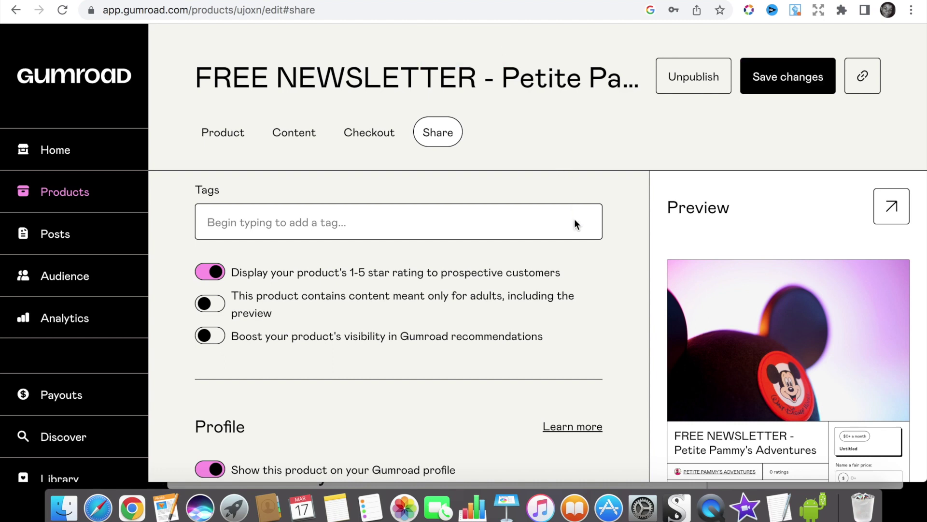
scroll(579, 283, down, 2)
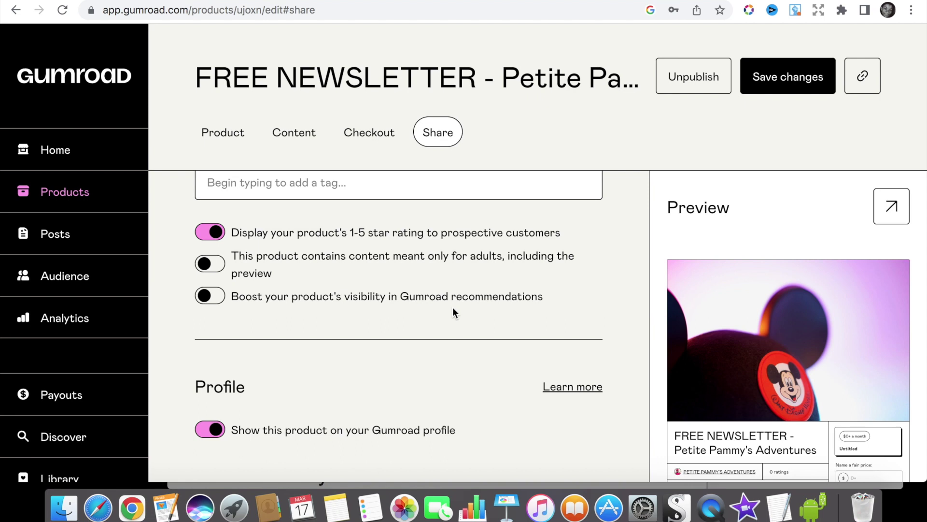
scroll(428, 343, down, 2)
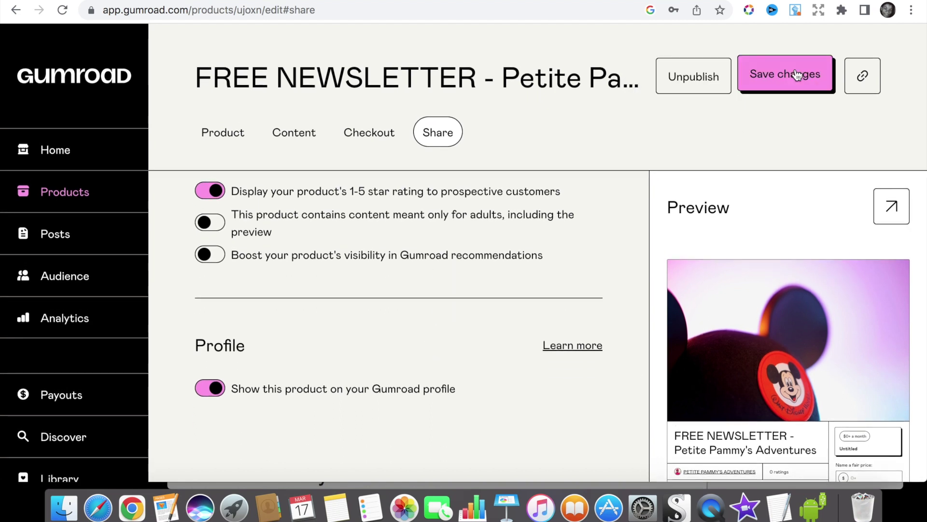
Step: Check out the newsletter at a $0 fair price with a contact e-mail, then review the dashboard
click(66, 192)
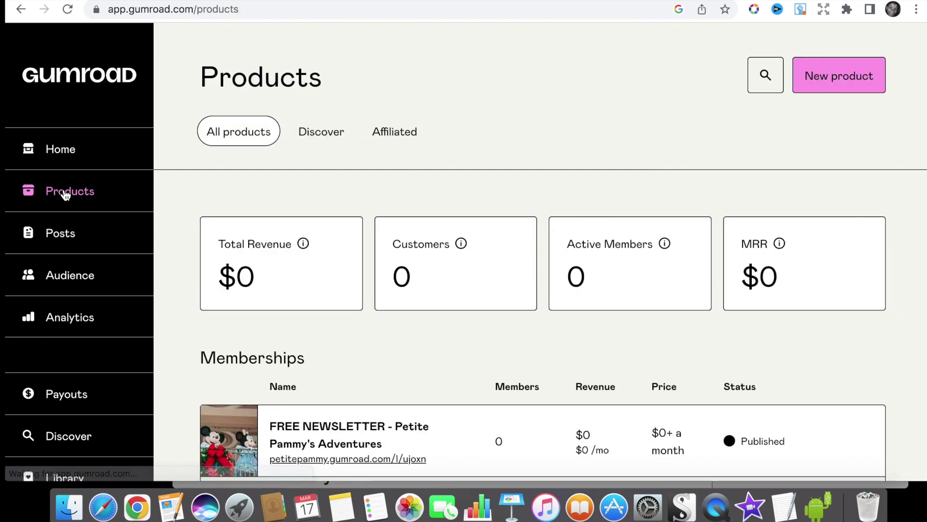
scroll(435, 410, down, 3)
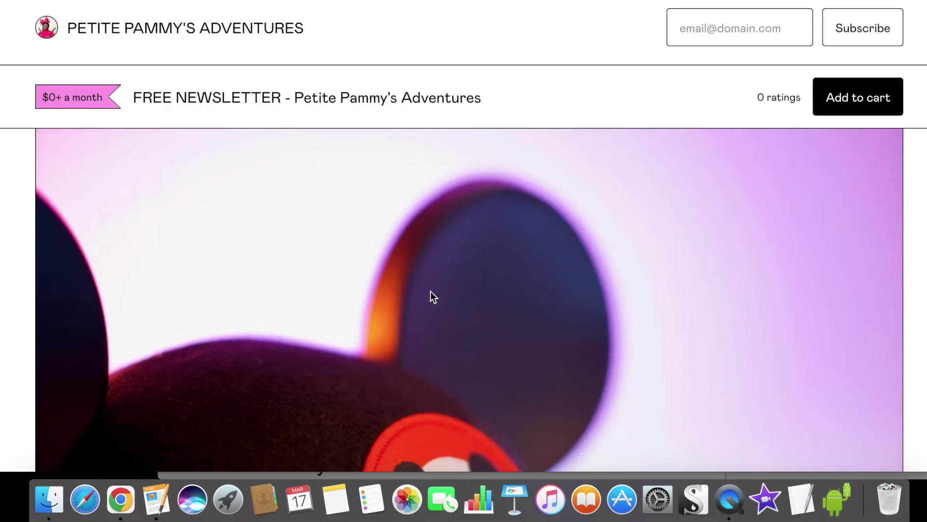
scroll(430, 297, down, 10)
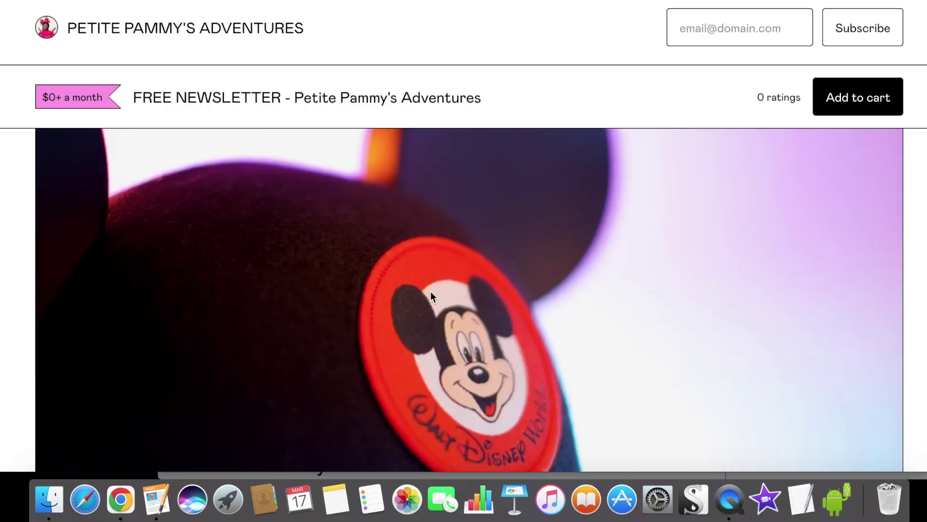
scroll(609, 366, down, 6)
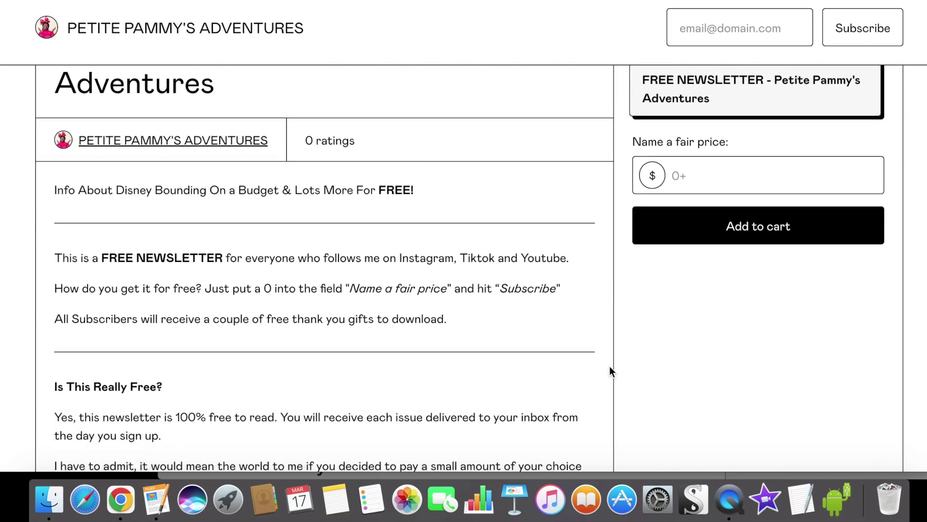
scroll(742, 375, up, 2)
scroll(741, 376, up, 3)
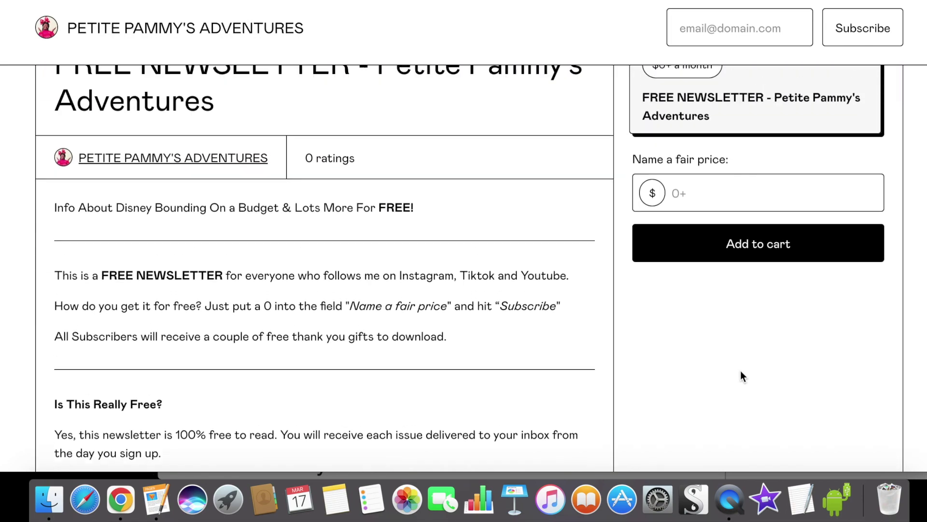
click(713, 238)
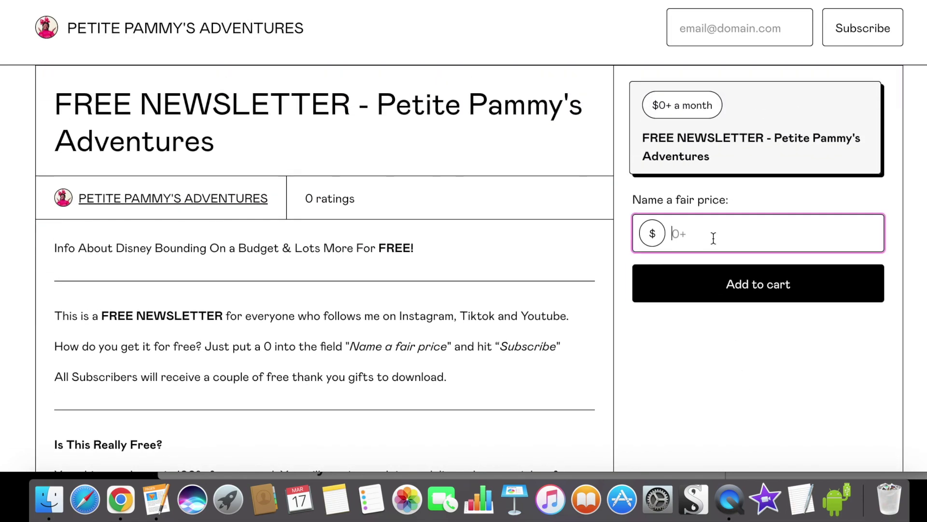
click(776, 290)
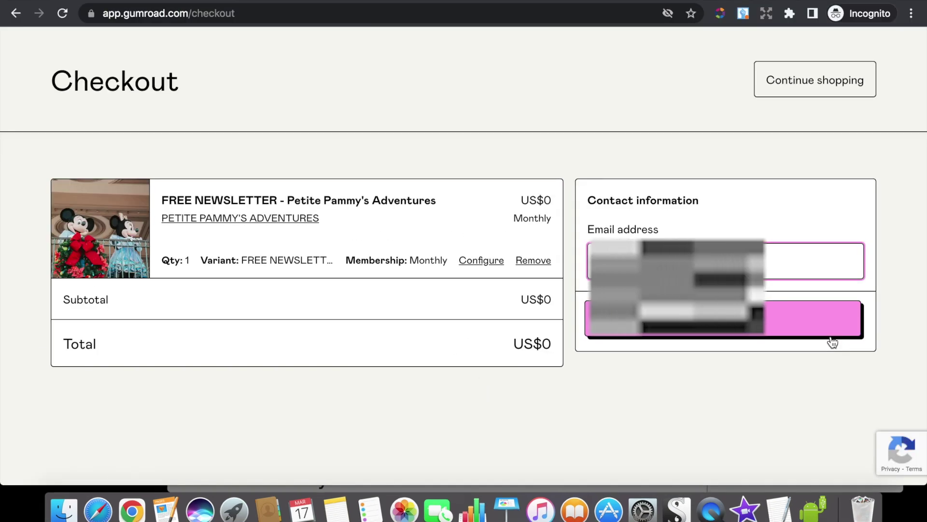
click(824, 303)
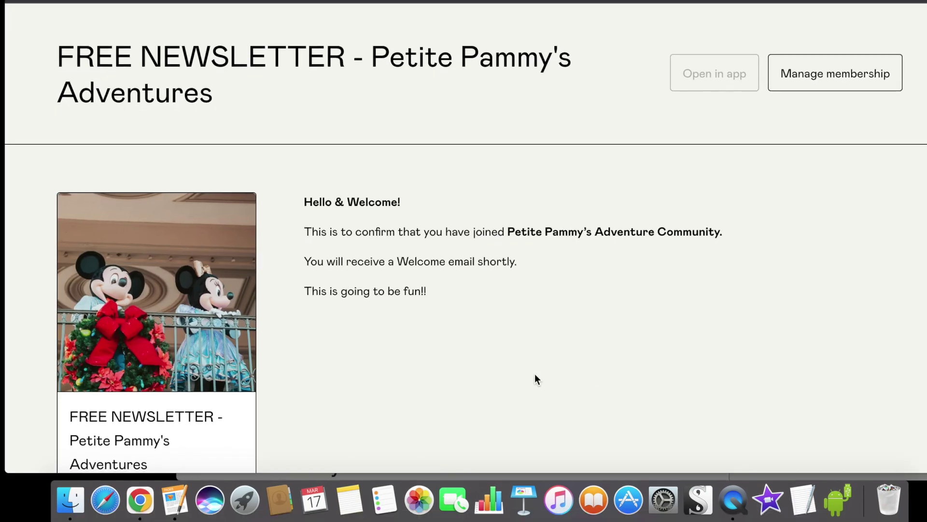
scroll(603, 303, down, 10)
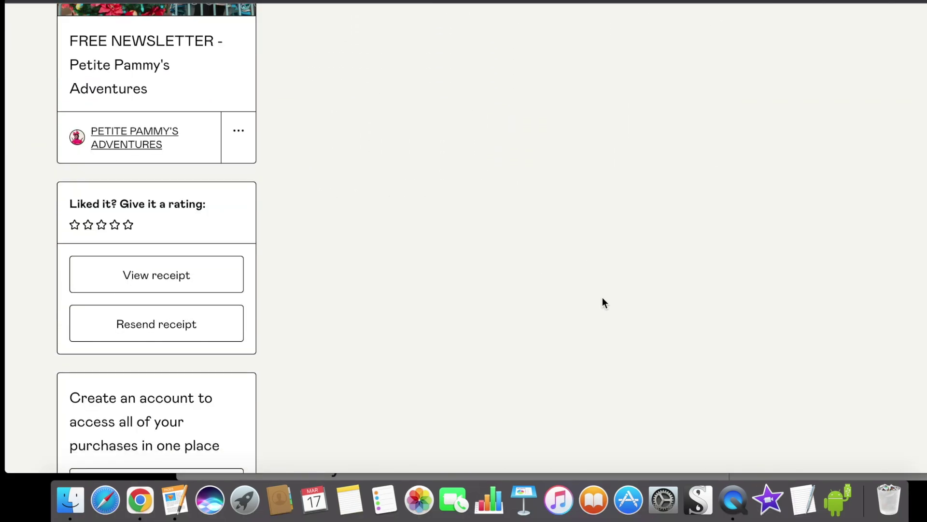
scroll(604, 302, up, 1)
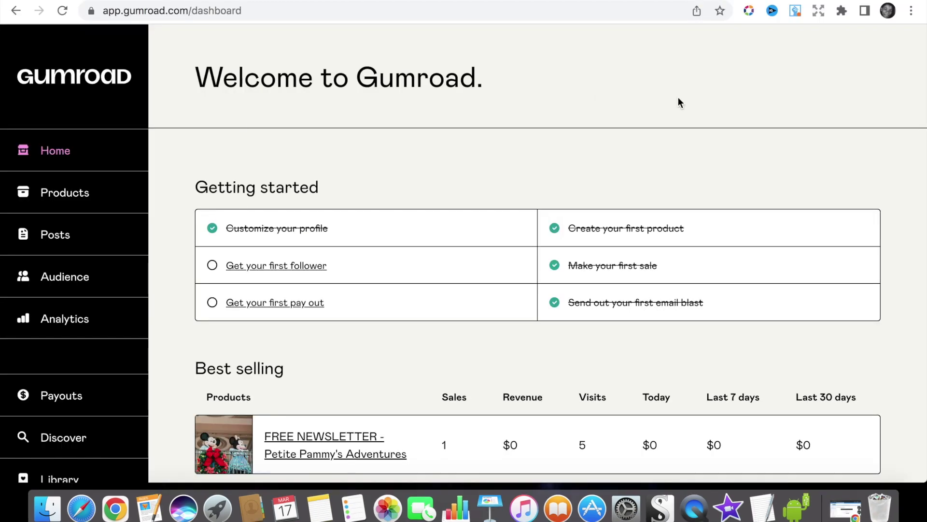
Step: Check the product stats for the new member and the Welcome email workflow results
scroll(881, 389, down, 3)
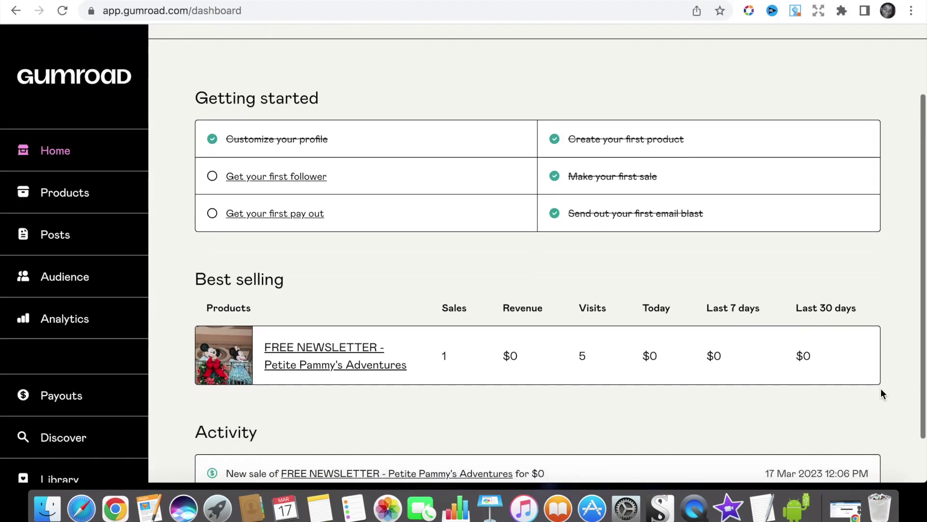
scroll(881, 392, down, 1)
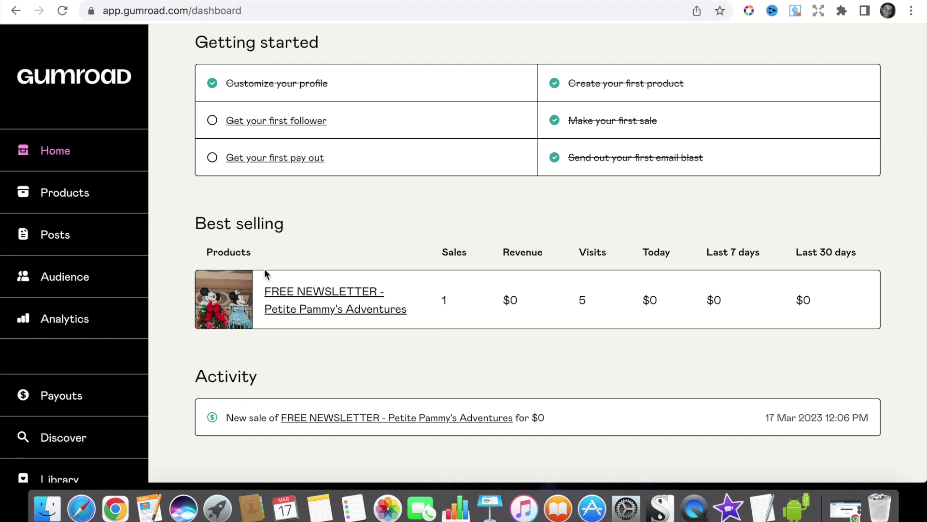
click(64, 192)
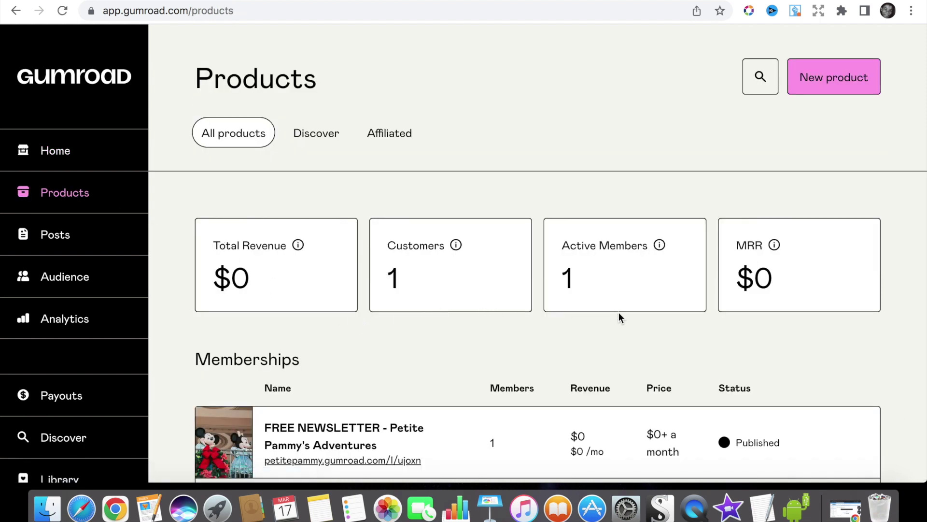
scroll(876, 379, down, 2)
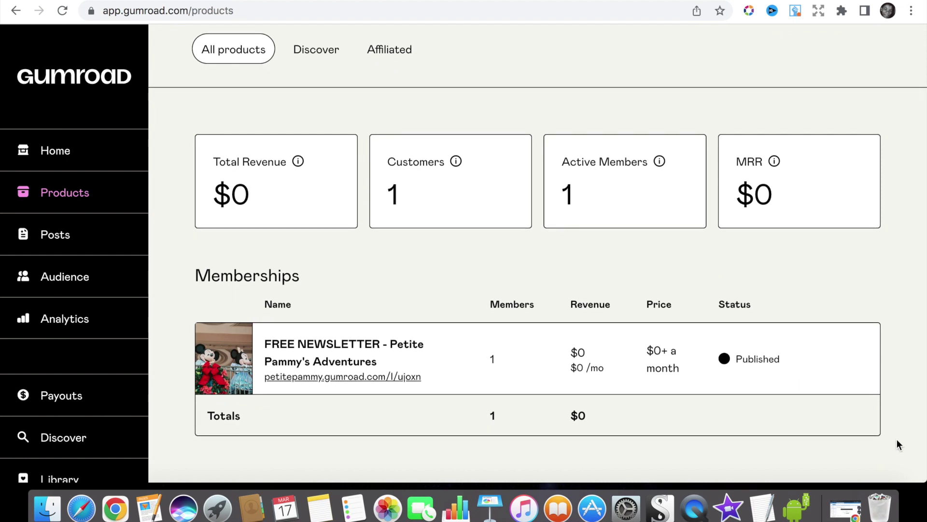
click(50, 234)
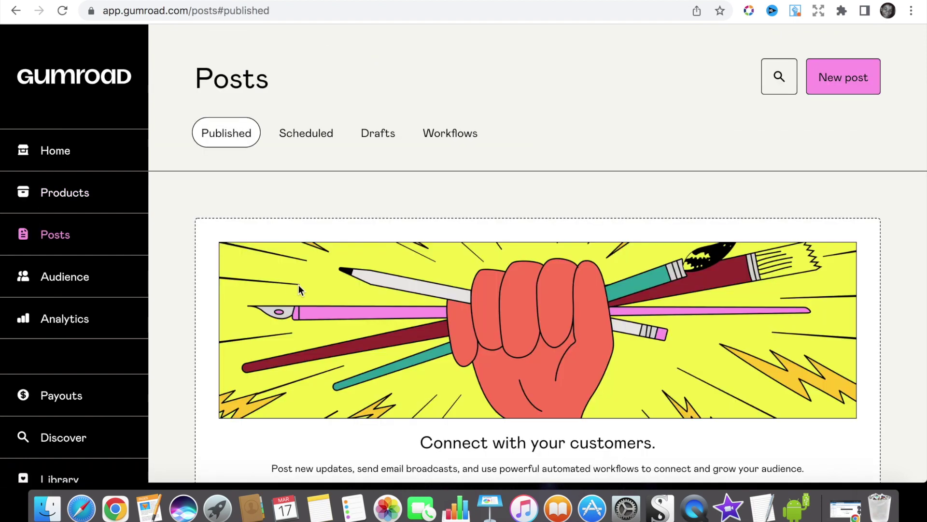
scroll(441, 166, down, 1)
click(445, 79)
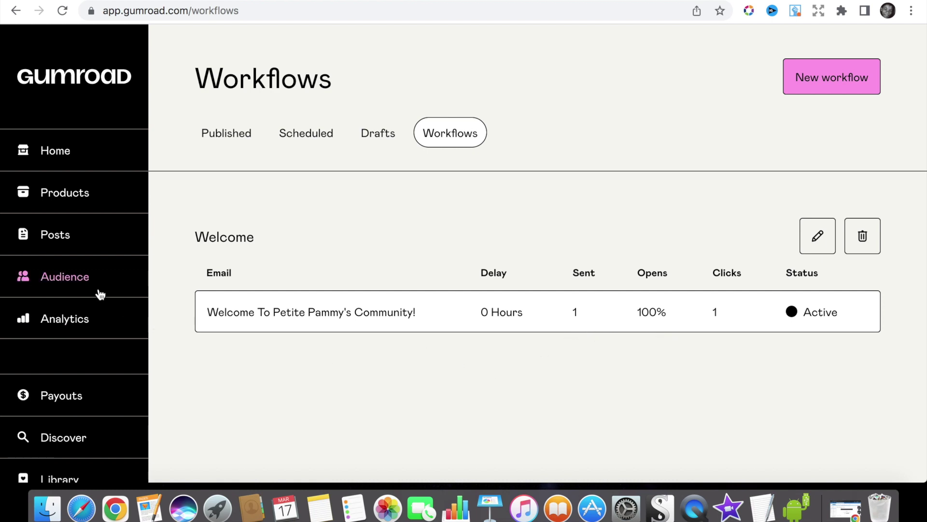
Step: Review the customer list, sales analytics, payouts balance and purchase library
click(79, 280)
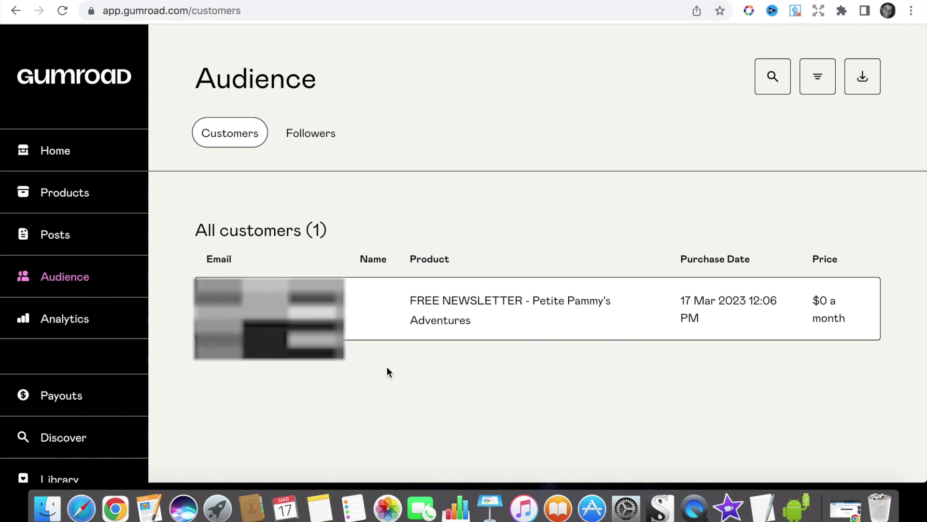
click(67, 324)
scroll(603, 388, down, 6)
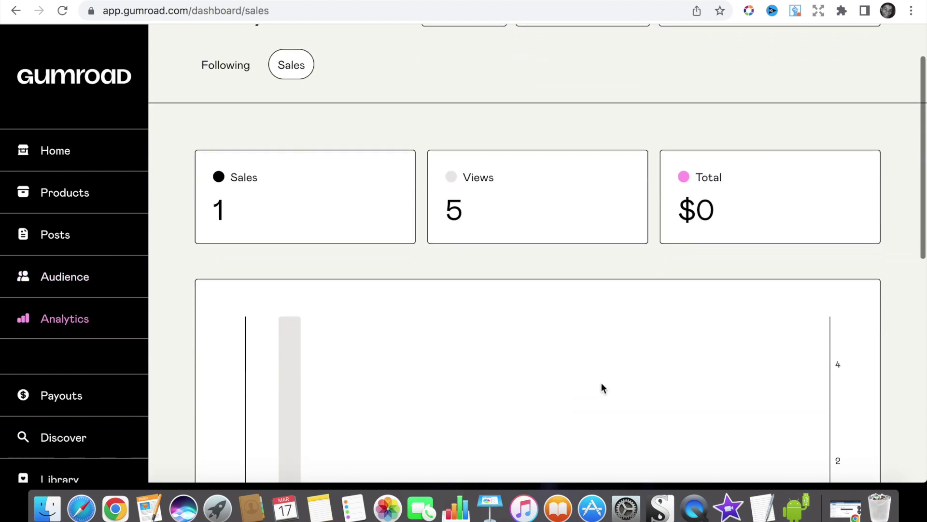
scroll(918, 414, down, 5)
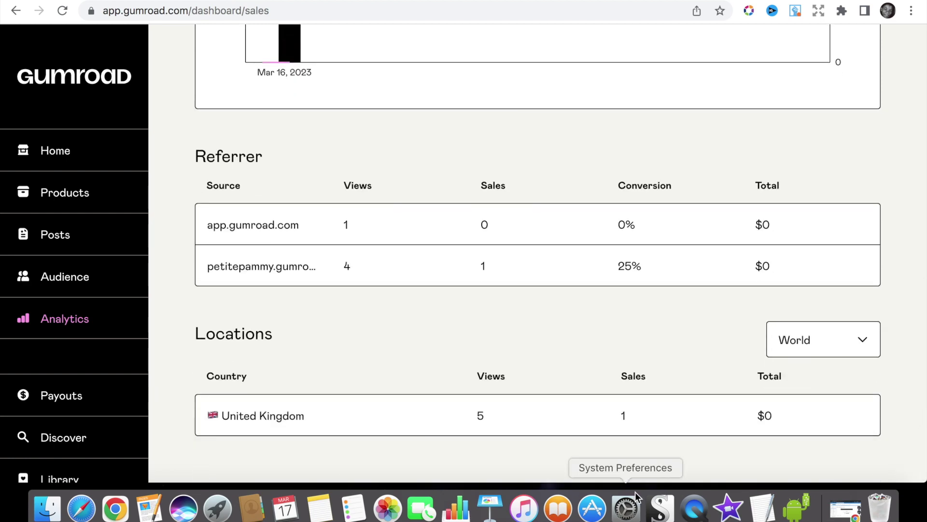
click(57, 397)
scroll(297, 358, down, 4)
scroll(73, 425, down, 4)
click(63, 302)
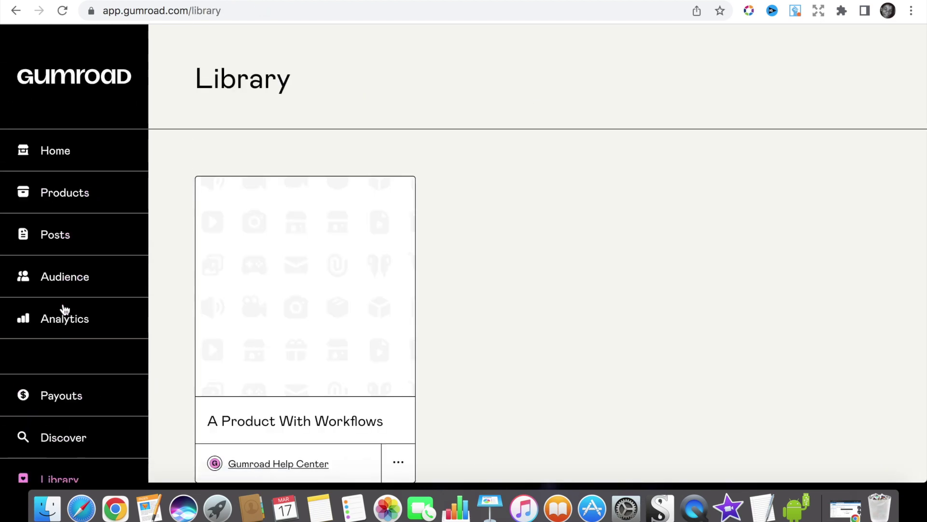
scroll(68, 352, down, 5)
Step: Go to account Settings and show the account options, including Logout
click(63, 420)
click(123, 462)
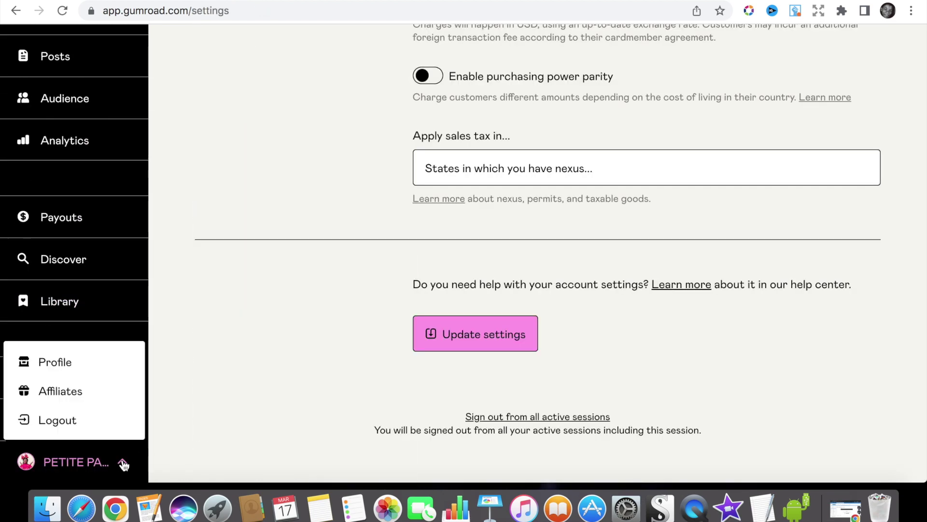
right_click(69, 422)
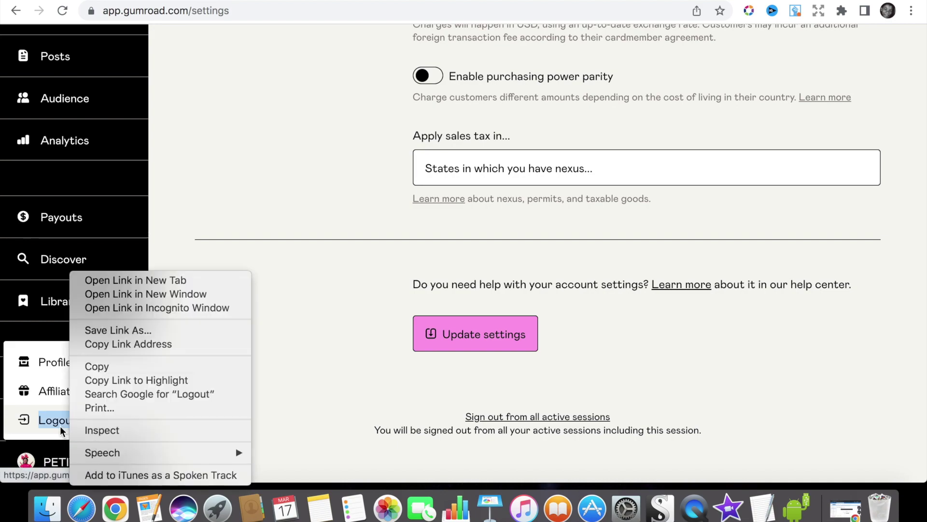